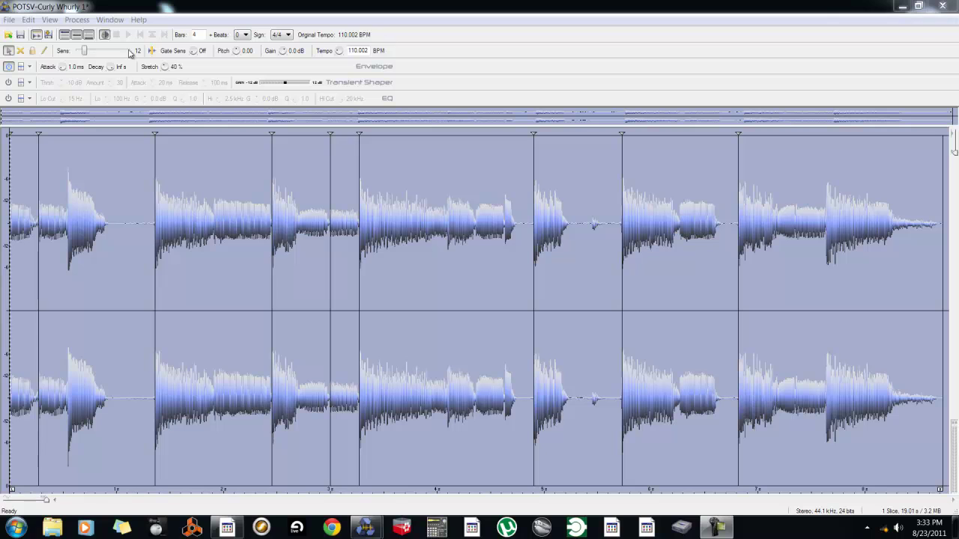
# Look through the loops in the 110-Psalm Of The Star Voyager folder without opening any of them
pyautogui.click(7, 38)
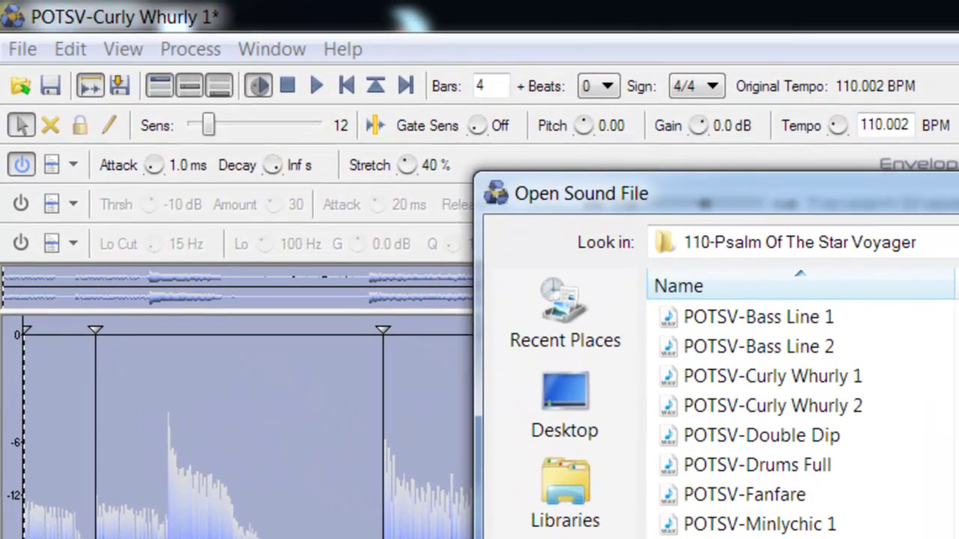
pyautogui.press('Escape')
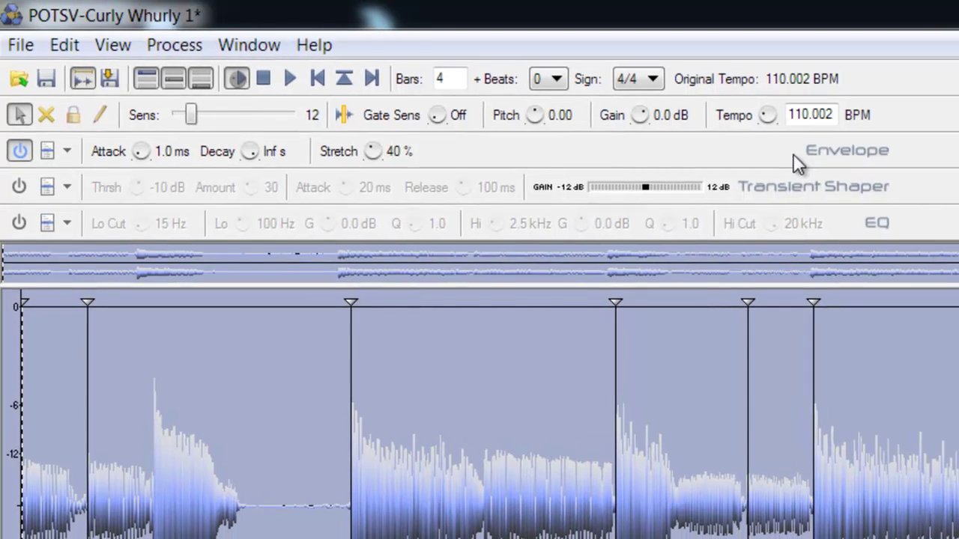
# Toggle preview mode off and on to compare which processing controls are available, leaving it on
pyautogui.click(236, 80)
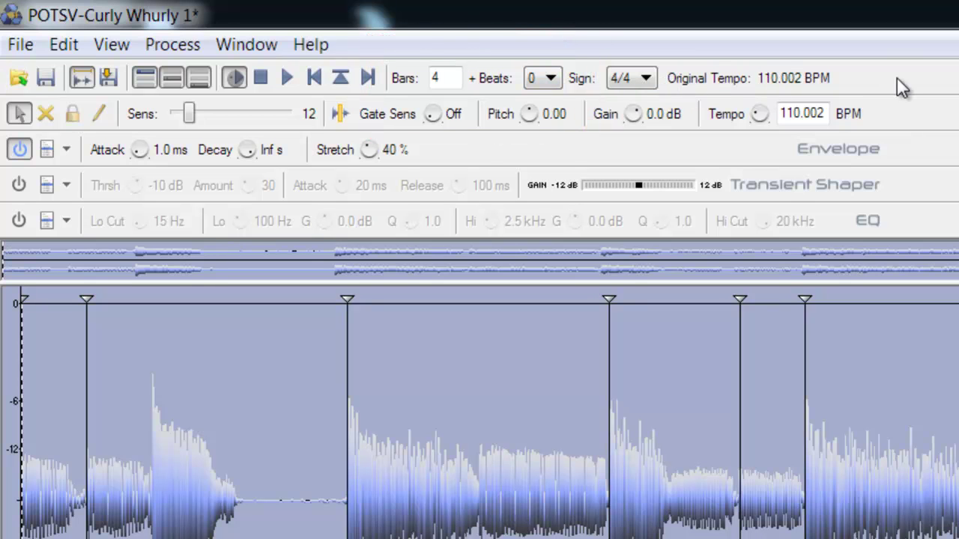
pyautogui.click(235, 79)
pyautogui.click(236, 79)
pyautogui.click(236, 79)
pyautogui.click(236, 78)
pyautogui.click(236, 79)
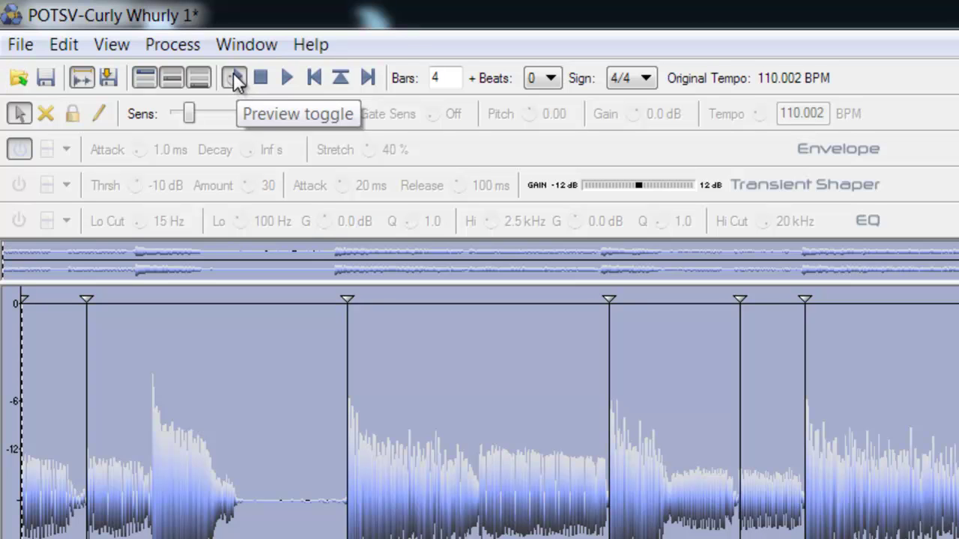
pyautogui.click(235, 79)
pyautogui.click(234, 80)
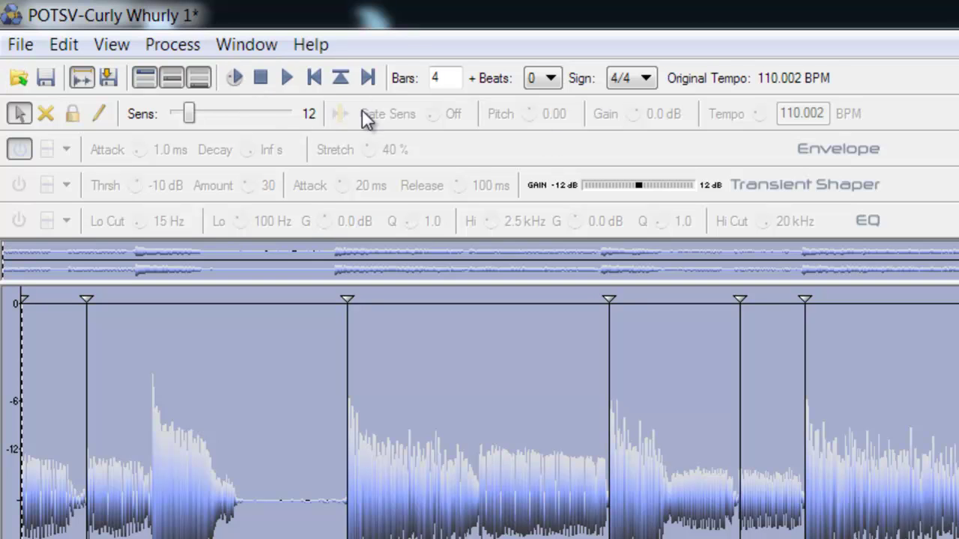
pyautogui.click(242, 82)
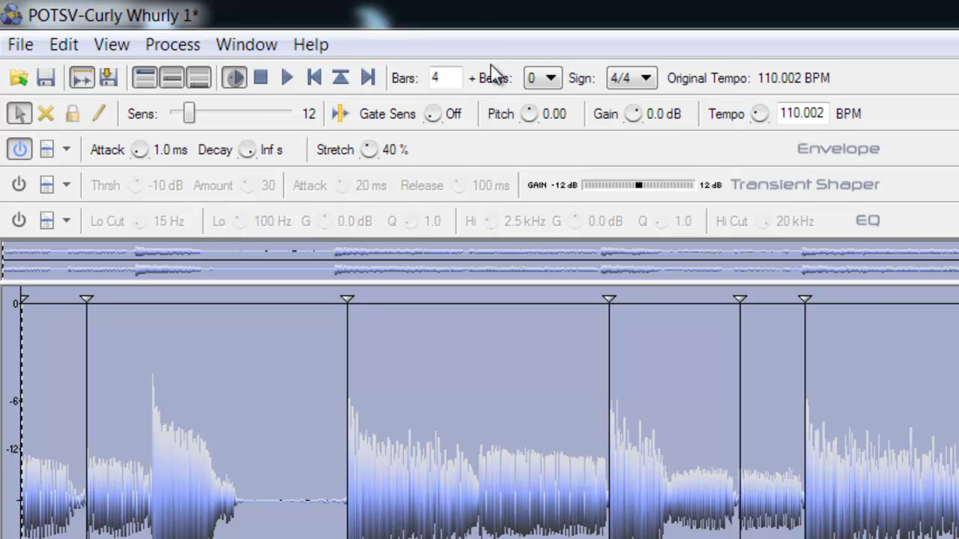
# Reset the loop length to 0 bars and lower the slice sensitivity to 0
pyautogui.click(446, 78)
pyautogui.press('Return')
pyautogui.write('0')
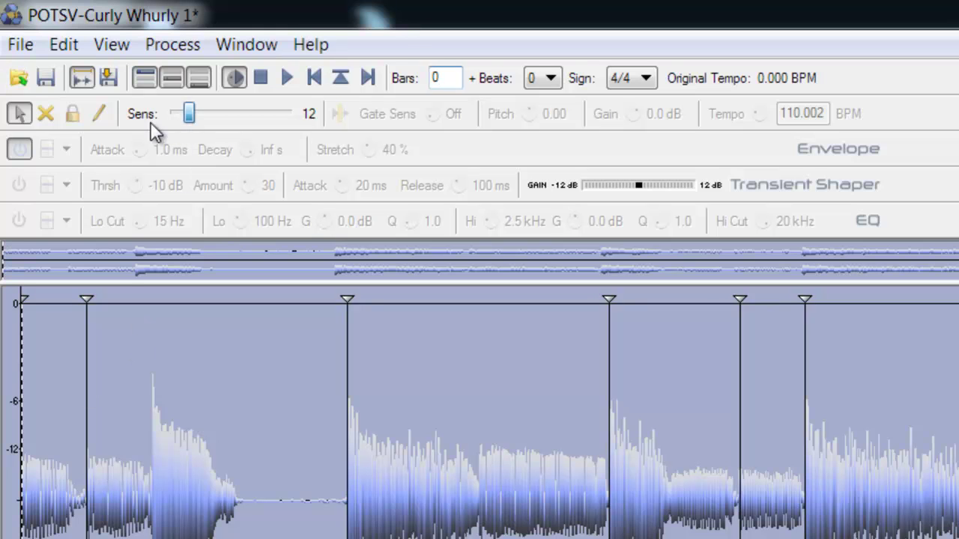
pyautogui.moveTo(183, 114); pyautogui.dragTo(17, 144)
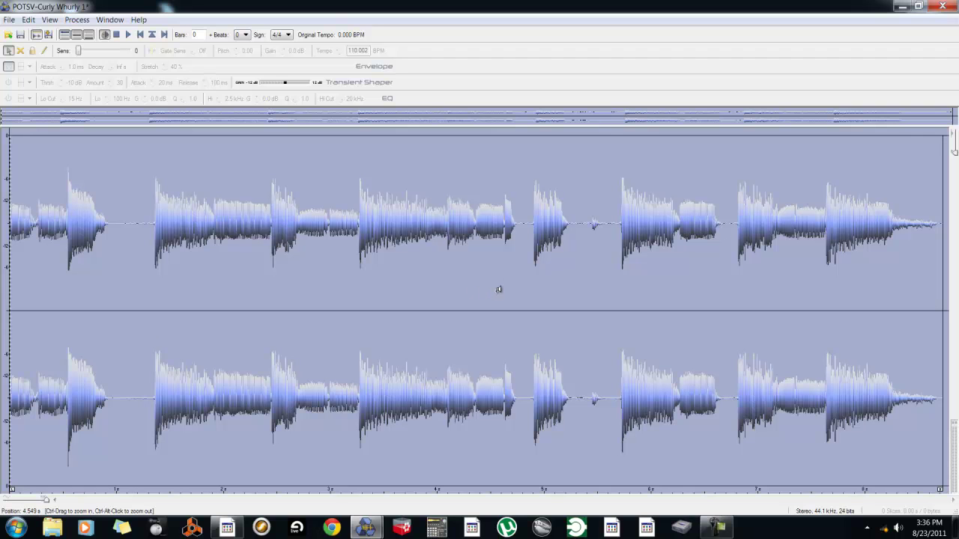
# Audition the loop, try the left locator at about 1.4 s, and return it to the loop's start
pyautogui.press('space')
pyautogui.press('space')
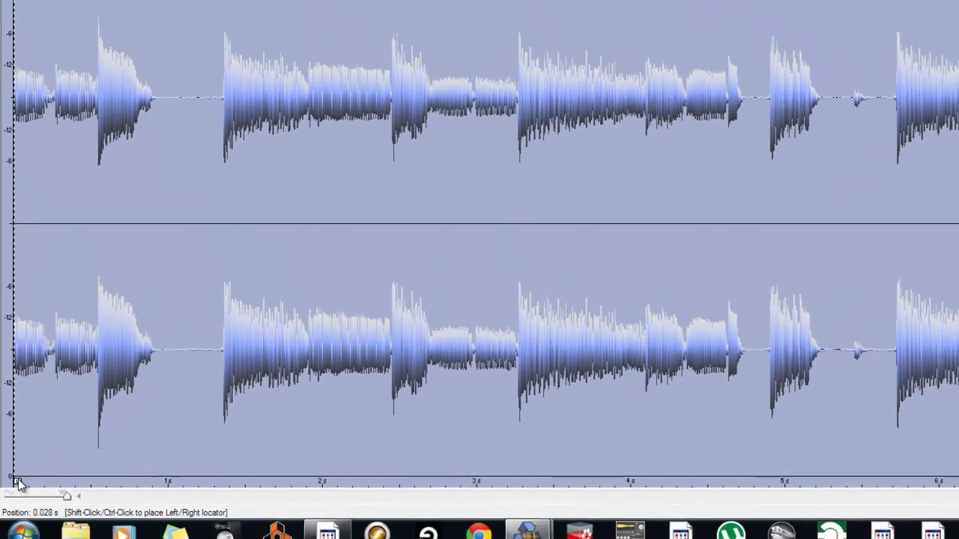
pyautogui.moveTo(18, 483); pyautogui.dragTo(236, 481)
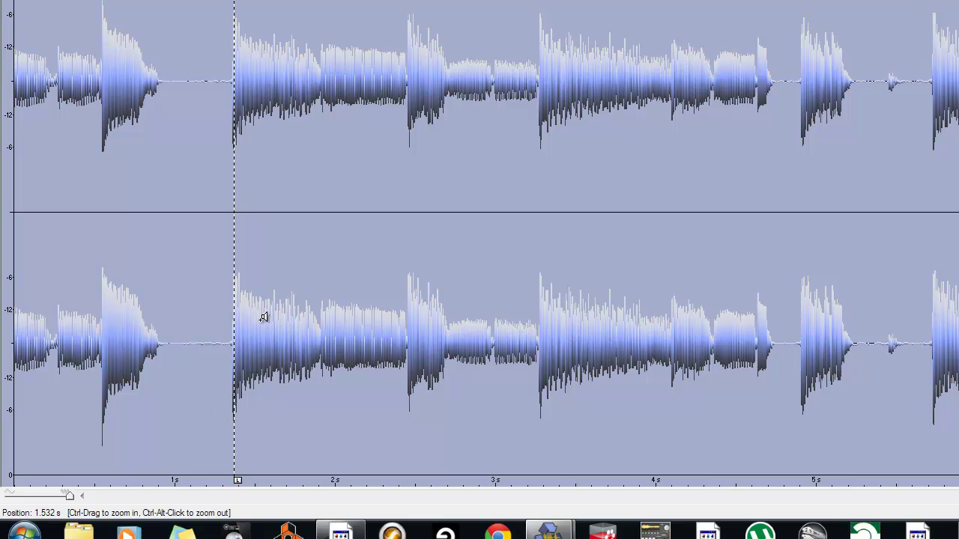
pyautogui.moveTo(238, 486); pyautogui.dragTo(3, 485)
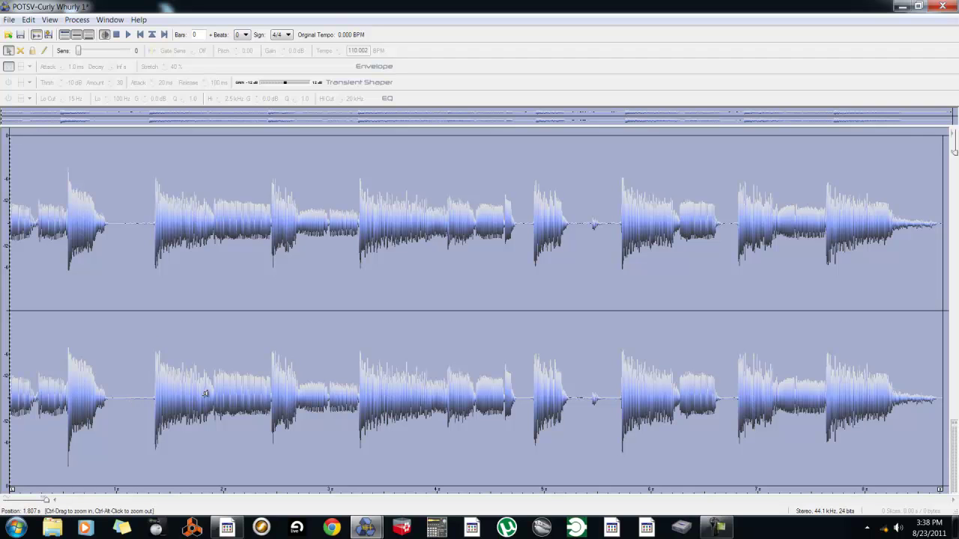
# Play the loop from the start to count its length and set it to 4 bars
pyautogui.press('space')
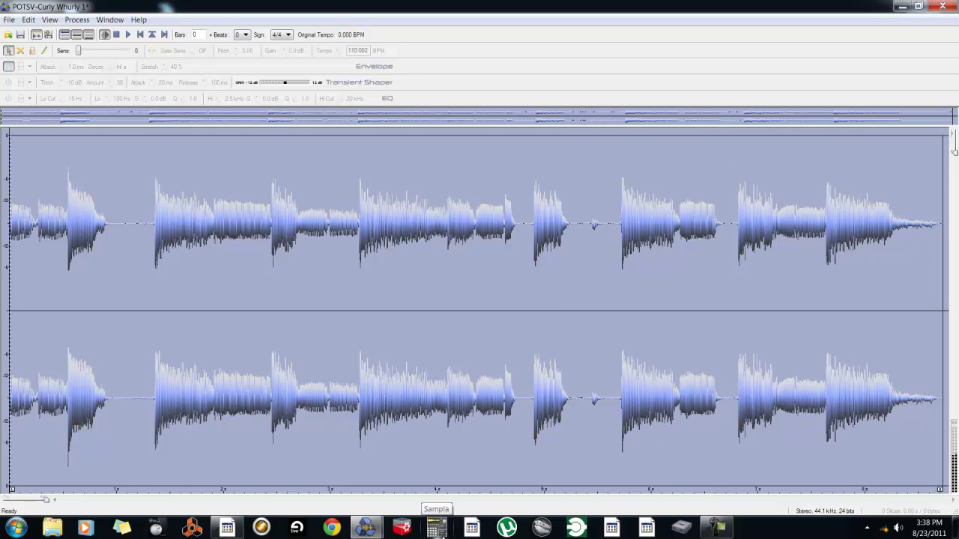
pyautogui.press('space')
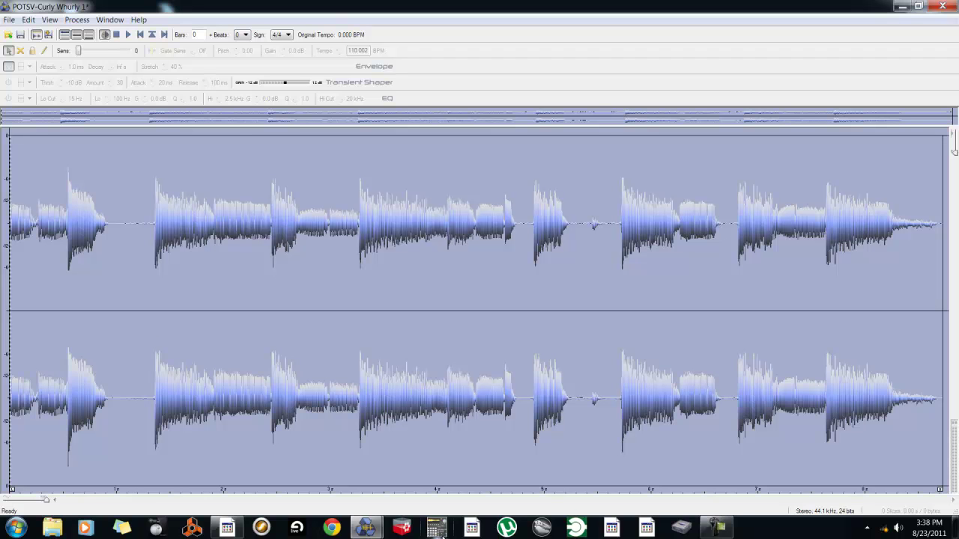
pyautogui.press('space')
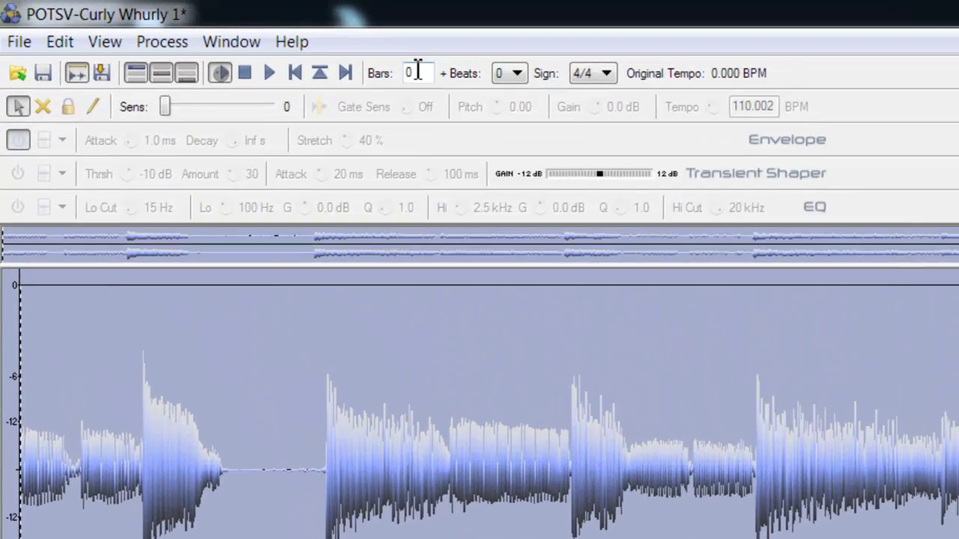
pyautogui.doubleClick(338, 59)
pyautogui.write('4')
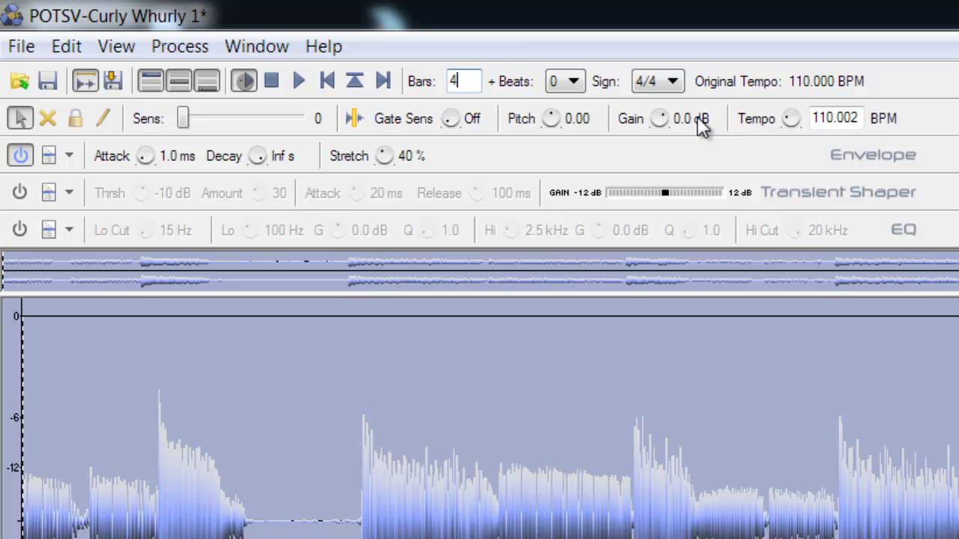
# Try adding 2 extra beats to the loop length and return the beats to 0
pyautogui.click(581, 86)
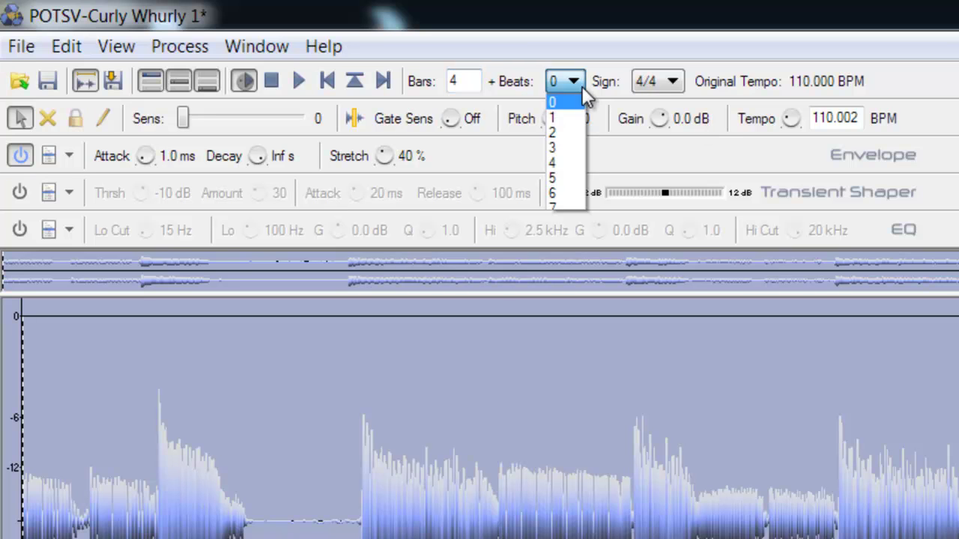
pyautogui.click(554, 133)
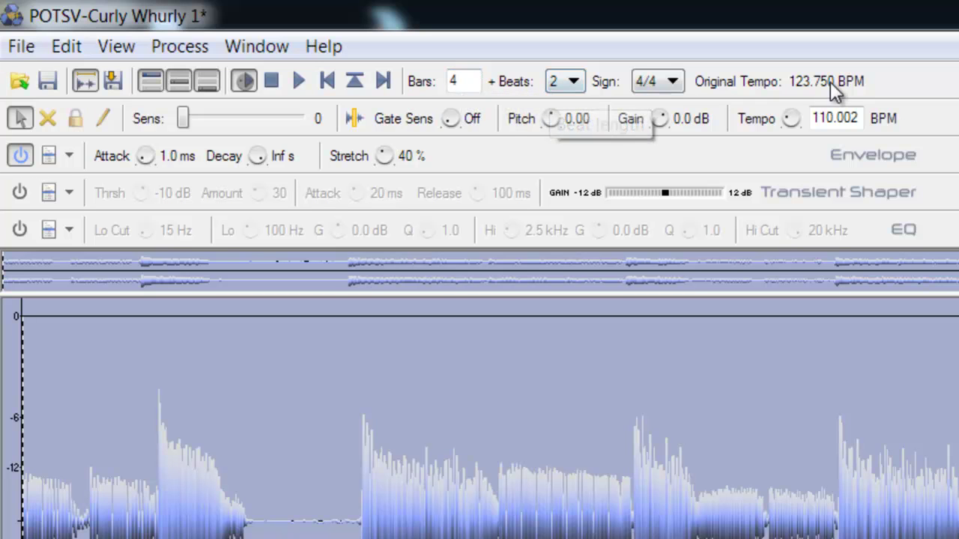
pyautogui.click(567, 90)
pyautogui.click(570, 99)
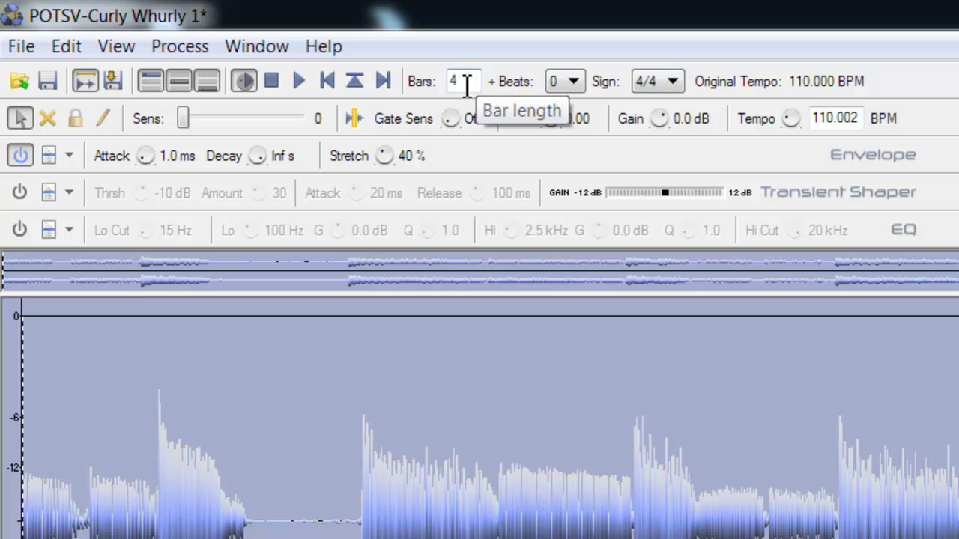
pyautogui.click(558, 87)
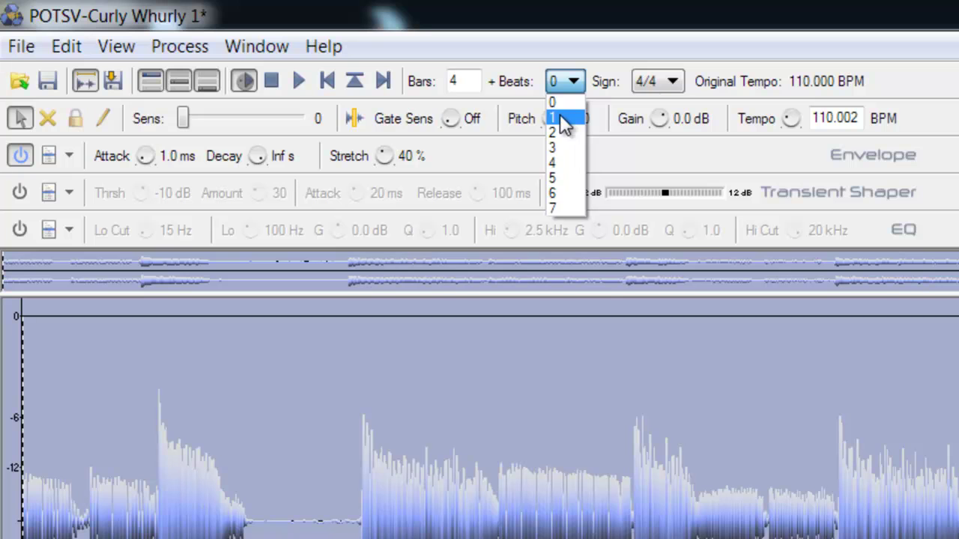
pyautogui.click(515, 85)
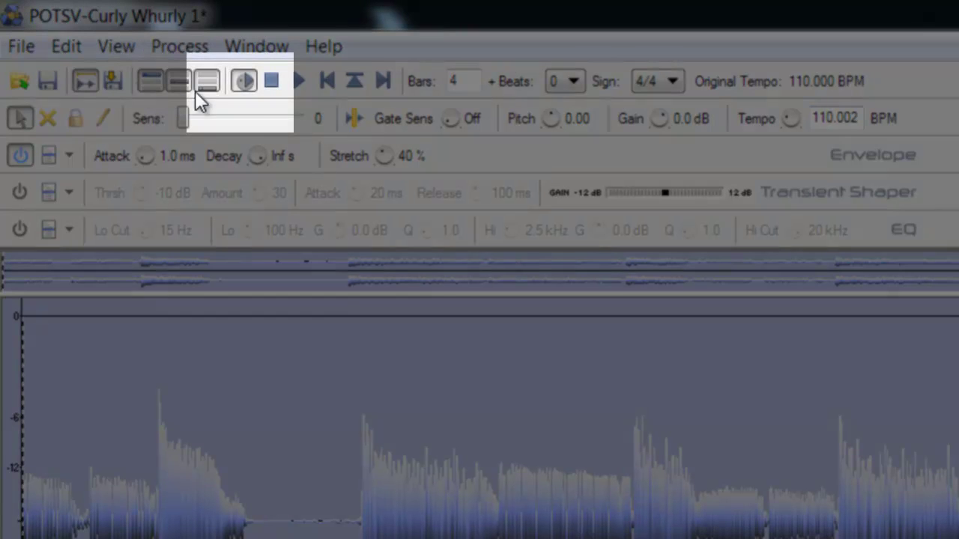
# Turn preview mode off briefly and switch it back on
pyautogui.click(245, 81)
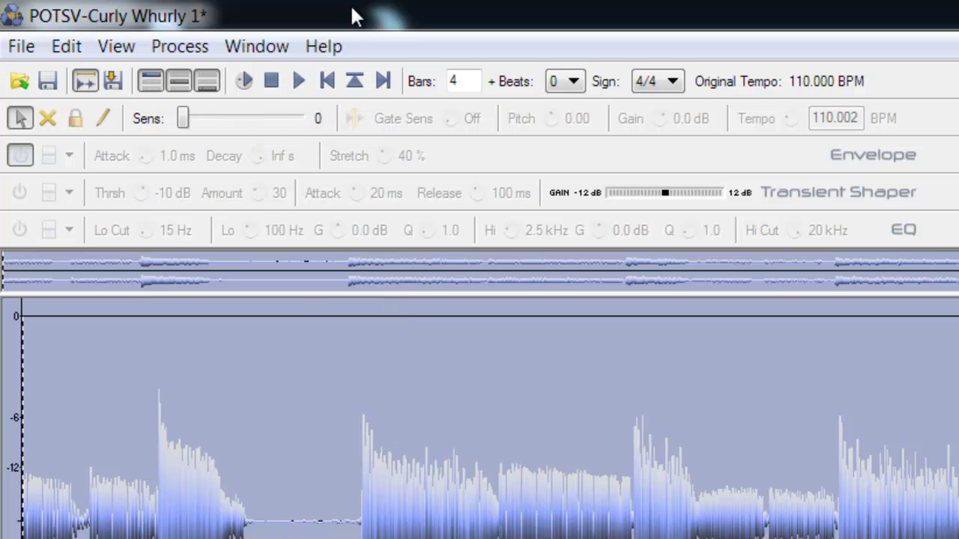
pyautogui.click(241, 85)
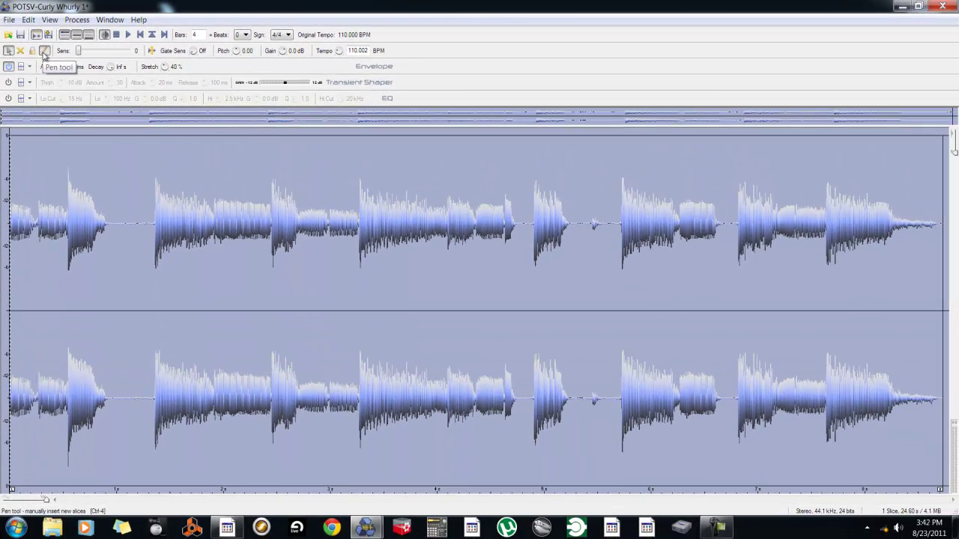
# Insert four slices by hand with the Pen tool at about 3.0, 4.9, 6.1 and 7.0 s
pyautogui.click(52, 61)
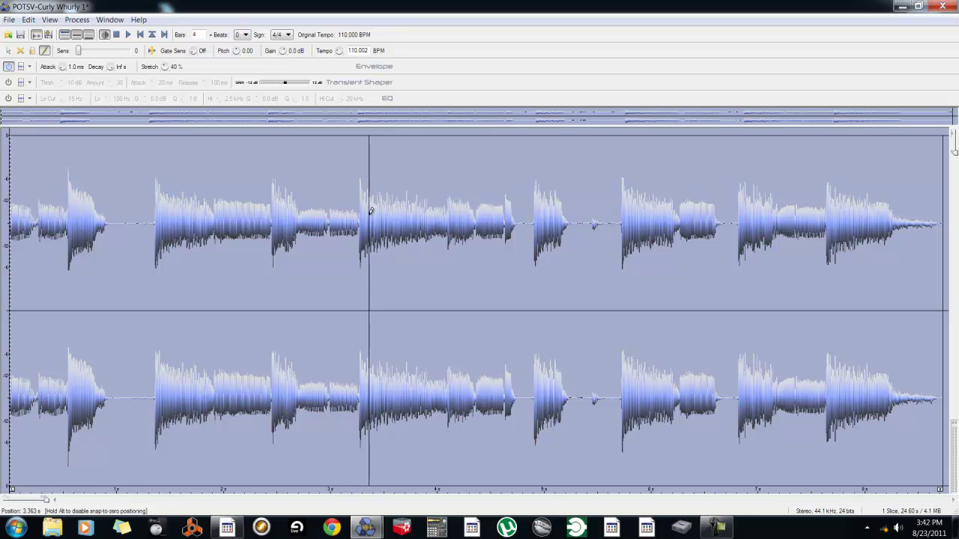
pyautogui.click(329, 216)
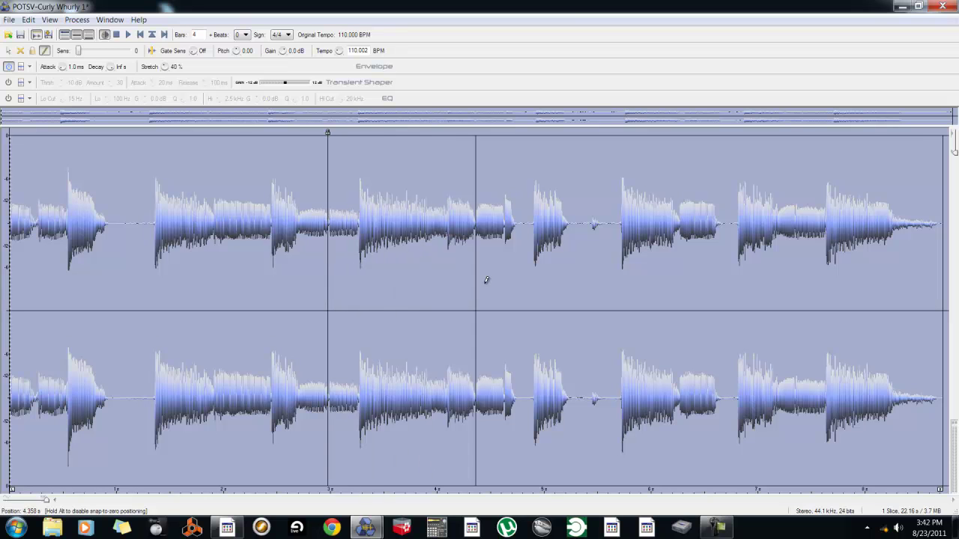
pyautogui.click(534, 278)
pyautogui.click(665, 275)
pyautogui.click(757, 272)
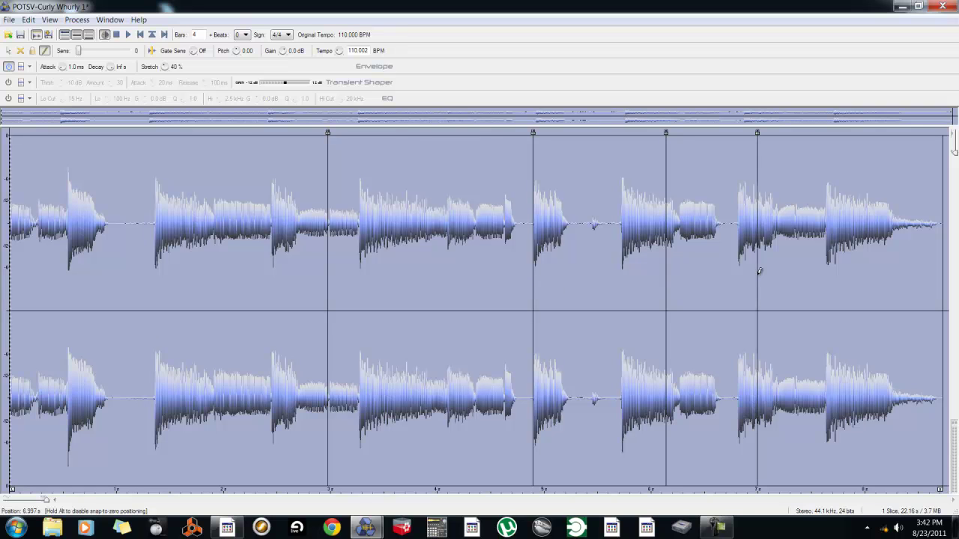
# Undo the four hand-placed slices and return to the selection tool
pyautogui.hotkey('ctrl', 'z')
pyautogui.hotkey('ctrl', 'z')
pyautogui.hotkey('ctrl', 'z')
pyautogui.hotkey('ctrl', 'z')
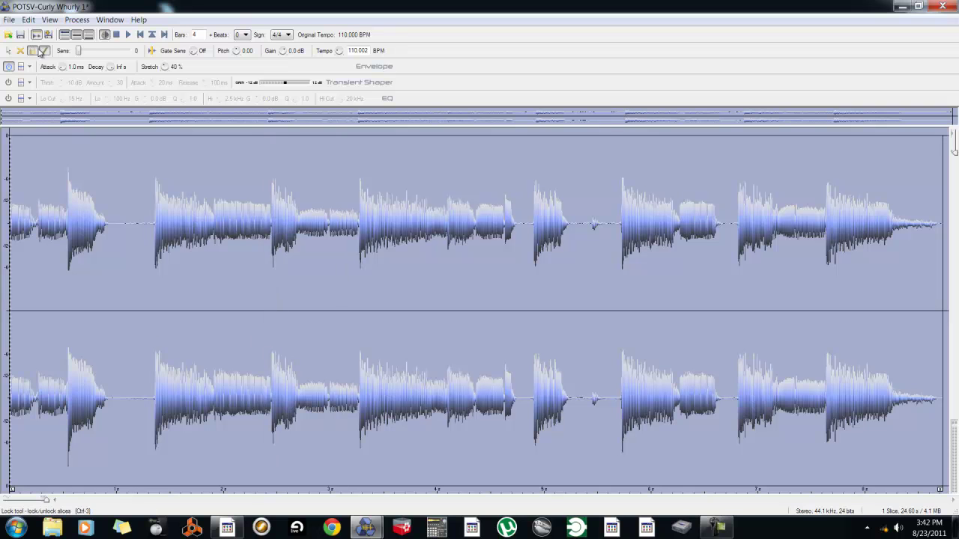
pyautogui.click(8, 50)
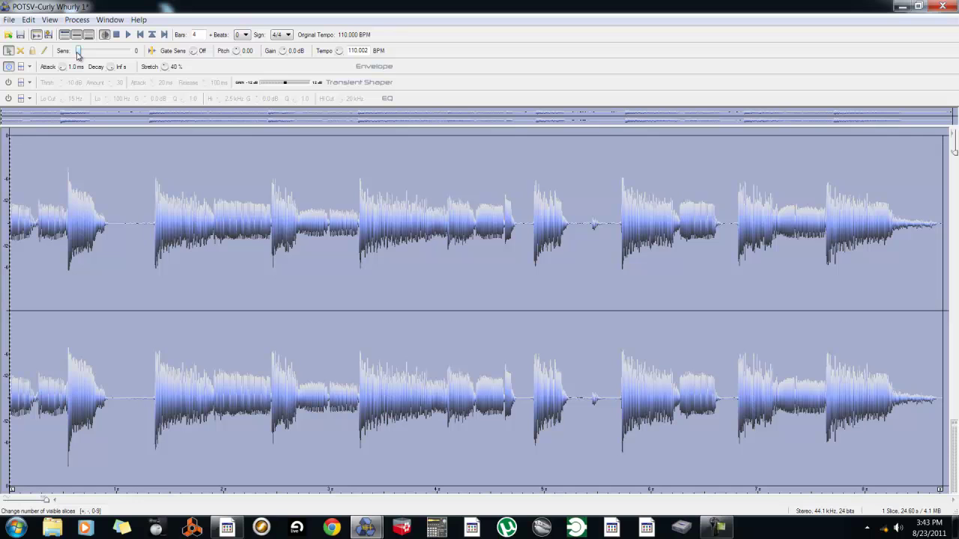
# Raise the slice sensitivity in stages to 59, auditioning the slices starting at about 1.4 s and 5.5 s
pyautogui.moveTo(78, 54); pyautogui.dragTo(83, 55)
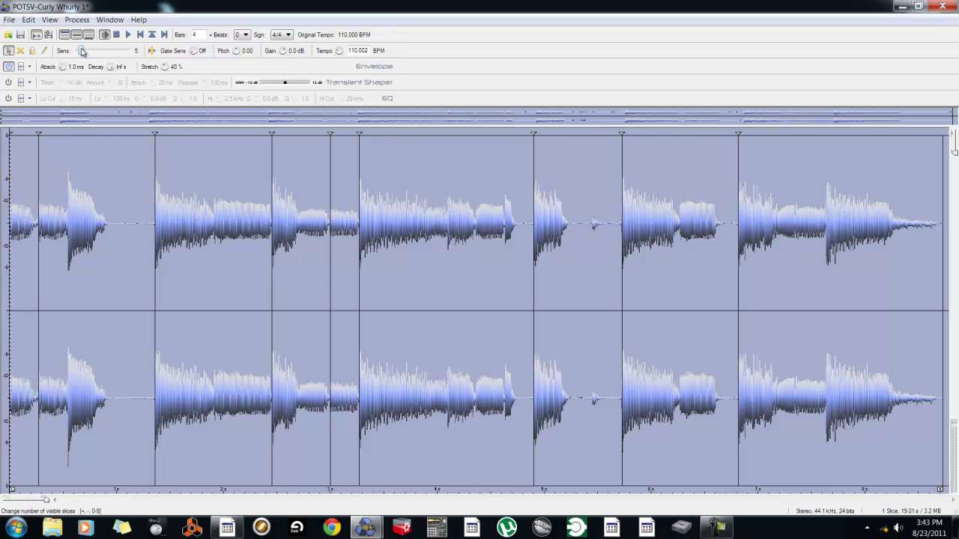
pyautogui.moveTo(83, 51); pyautogui.dragTo(104, 60)
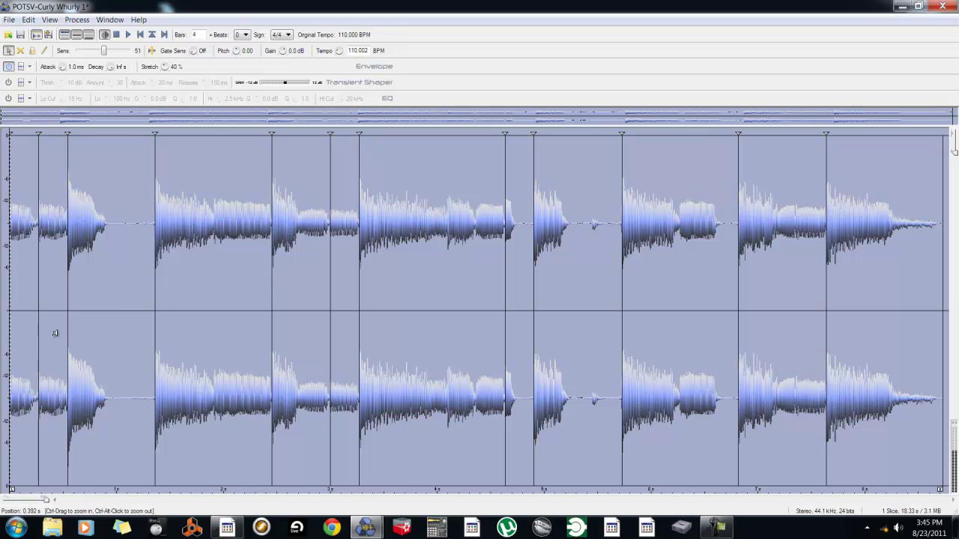
pyautogui.click(216, 333)
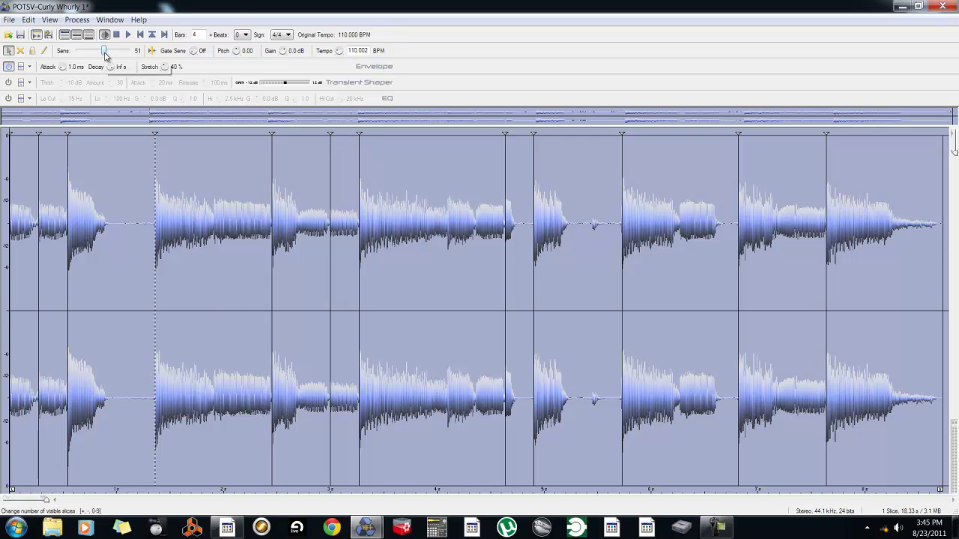
pyautogui.moveTo(104, 52); pyautogui.dragTo(111, 54)
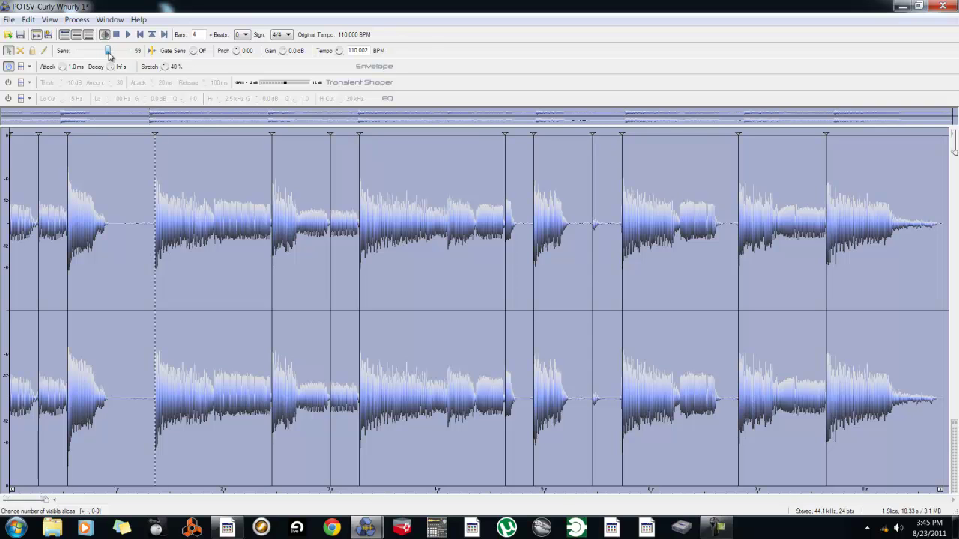
pyautogui.click(606, 184)
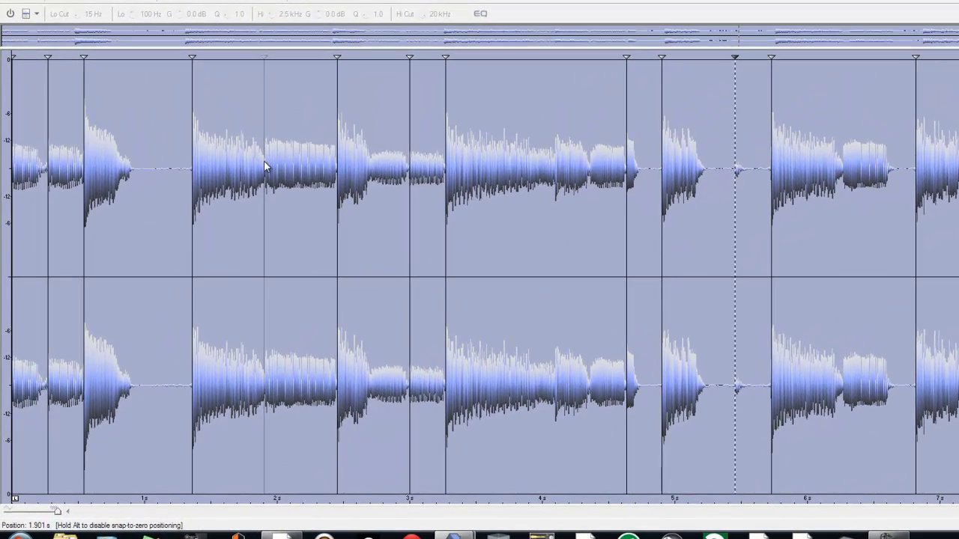
# Insert a slice where the next note starts at about 1.9 s and fine-tune its marker to about 1.91 s
pyautogui.click(263, 161)
pyautogui.moveTo(58, 514); pyautogui.dragTo(20, 513)
pyautogui.moveTo(298, 35)
pyautogui.mouseDown()
pyautogui.moveTo(409, 35)
pyautogui.moveTo(268, 43)
pyautogui.moveTo(354, 50)
pyautogui.mouseUp()
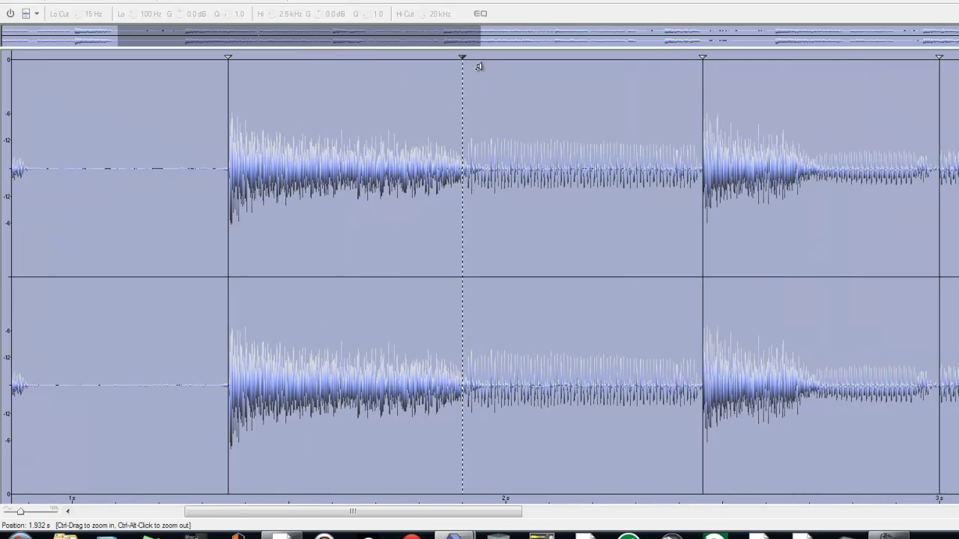
pyautogui.moveTo(462, 58); pyautogui.dragTo(443, 62)
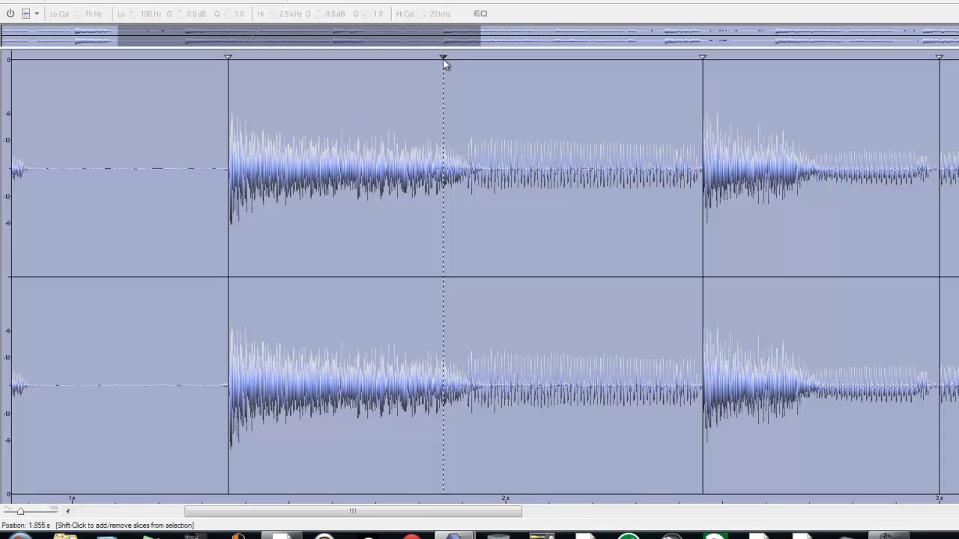
pyautogui.moveTo(444, 60); pyautogui.dragTo(468, 58)
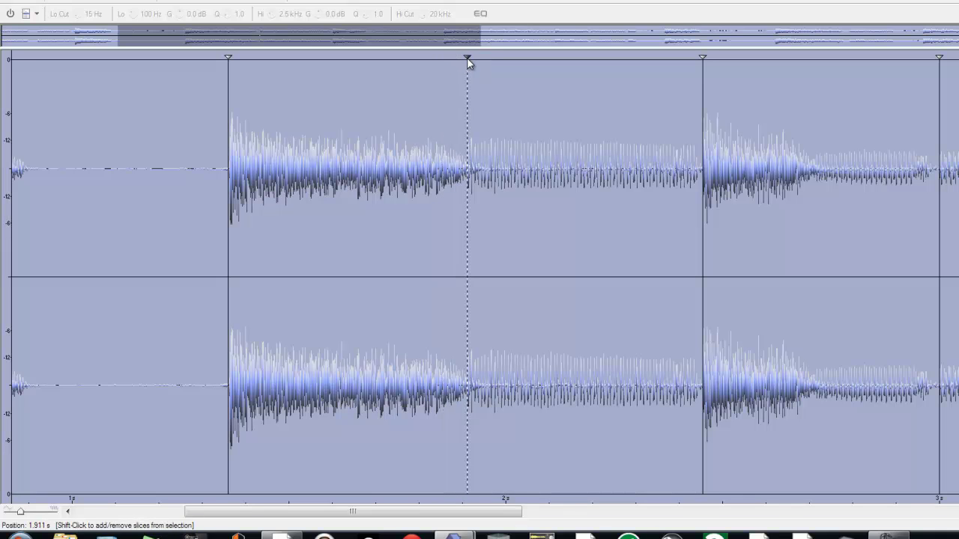
# Audition the slices on either side of the marker at about 1.91 s and the slice before 3.3 s
pyautogui.click(543, 161)
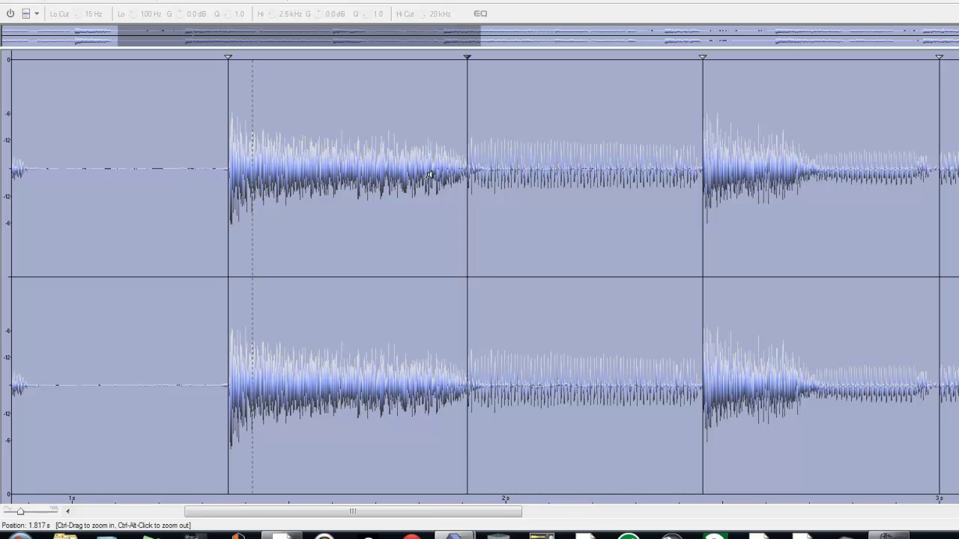
pyautogui.click(380, 174)
pyautogui.click(531, 177)
pyautogui.moveTo(21, 513); pyautogui.dragTo(56, 512)
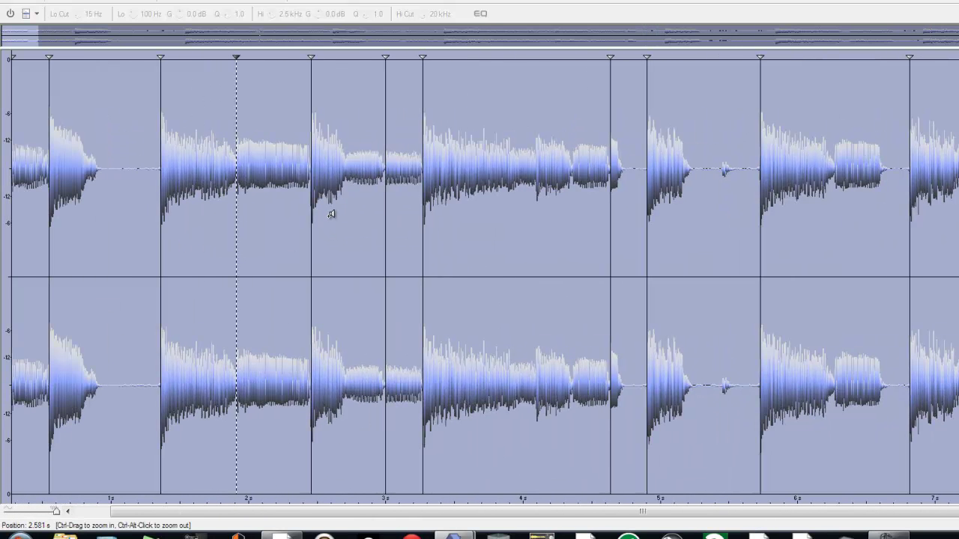
pyautogui.click(405, 208)
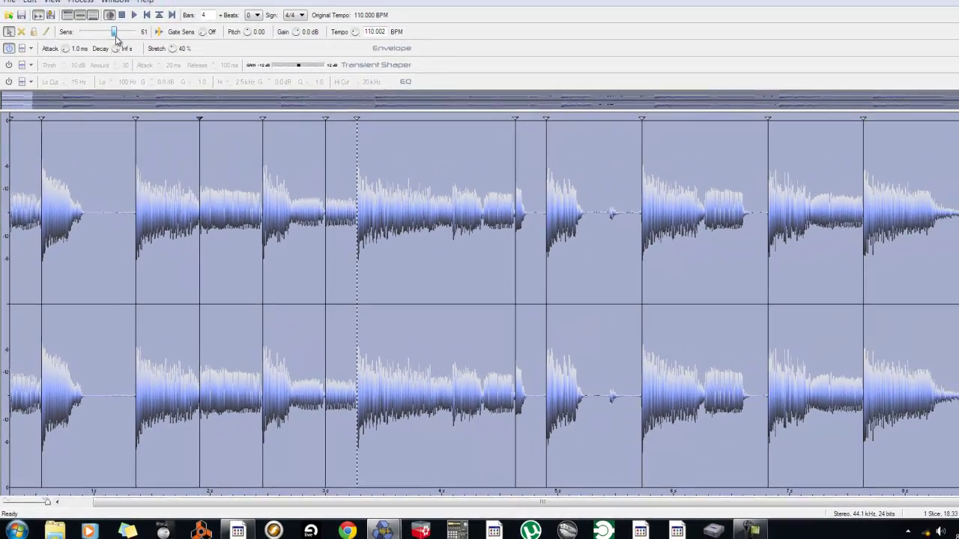
# Raise the slice sensitivity to 67 and move the resulting slice marker near 6.6 s to about 4.08 s
pyautogui.moveTo(117, 21); pyautogui.dragTo(121, 20)
pyautogui.moveTo(111, 56); pyautogui.dragTo(113, 58)
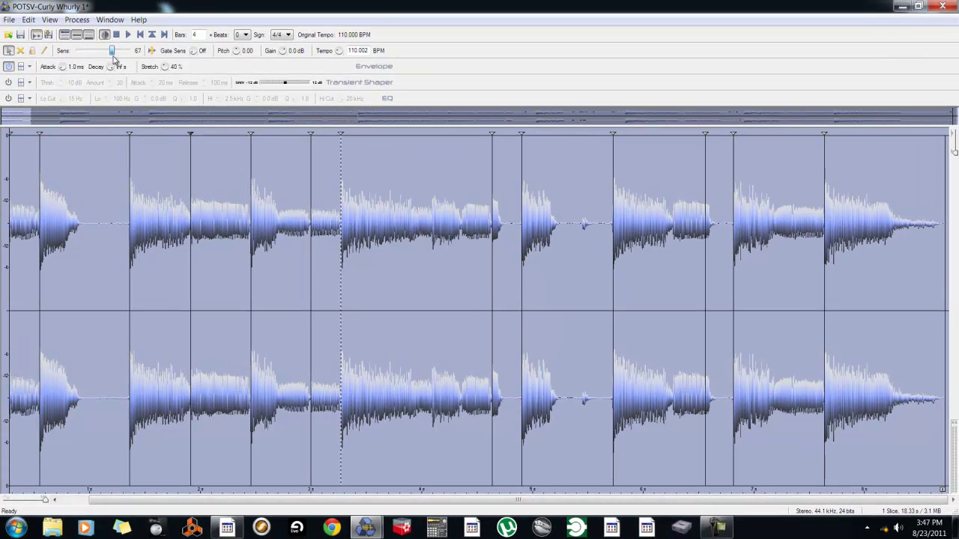
pyautogui.click(707, 136)
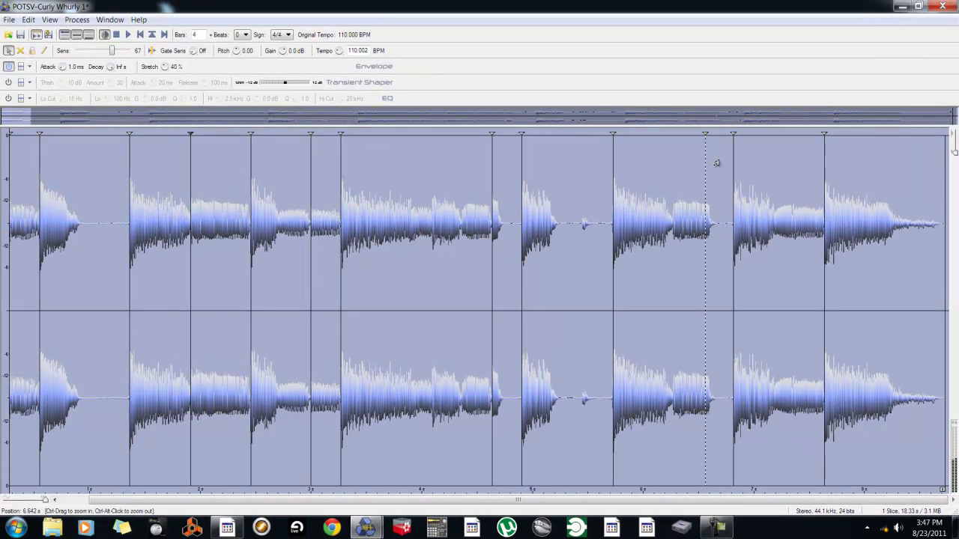
pyautogui.moveTo(707, 134); pyautogui.dragTo(430, 158)
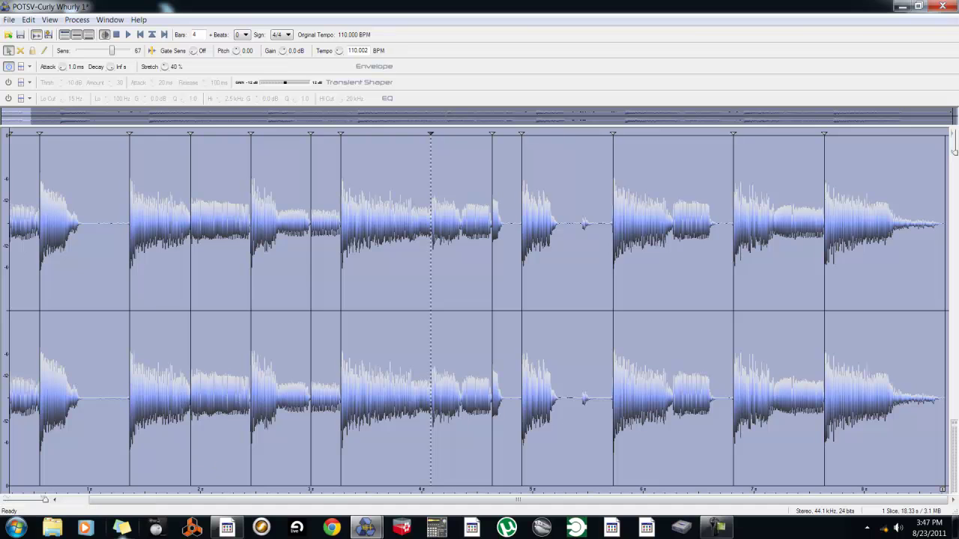
# Fine-tune the moved slice marker to the exact note onset at about 4.10 s
pyautogui.moveTo(45, 501); pyautogui.dragTo(13, 501)
pyautogui.moveTo(176, 113); pyautogui.dragTo(483, 113)
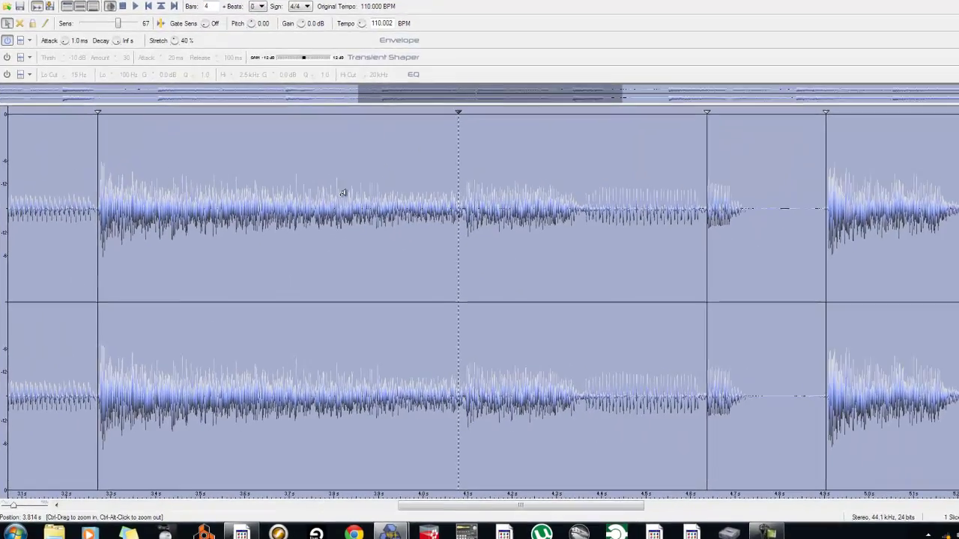
pyautogui.moveTo(461, 115); pyautogui.dragTo(464, 118)
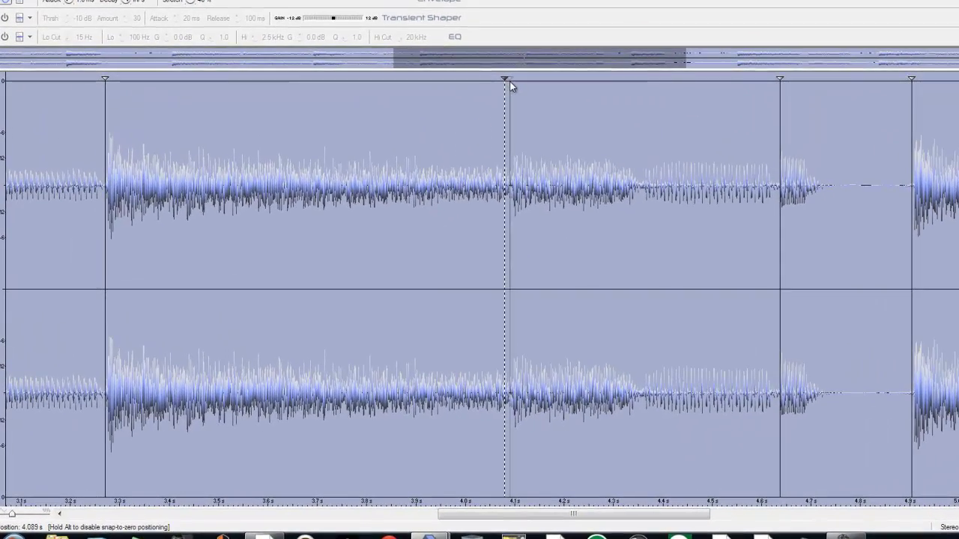
pyautogui.moveTo(510, 83); pyautogui.dragTo(514, 80)
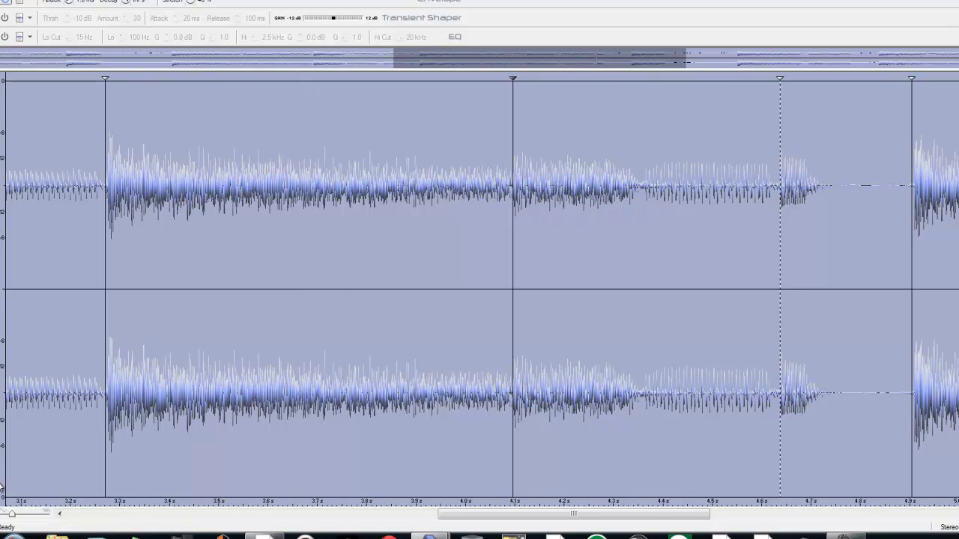
# Audition the slices starting at about 4.9, 5.7, 6.8 and 7.6 s
pyautogui.moveTo(12, 517); pyautogui.dragTo(49, 515)
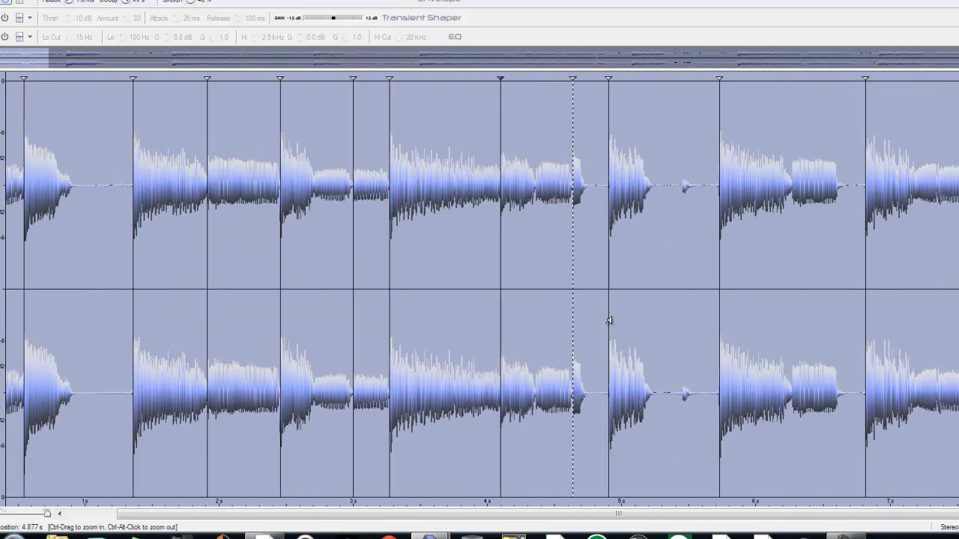
pyautogui.click(664, 281)
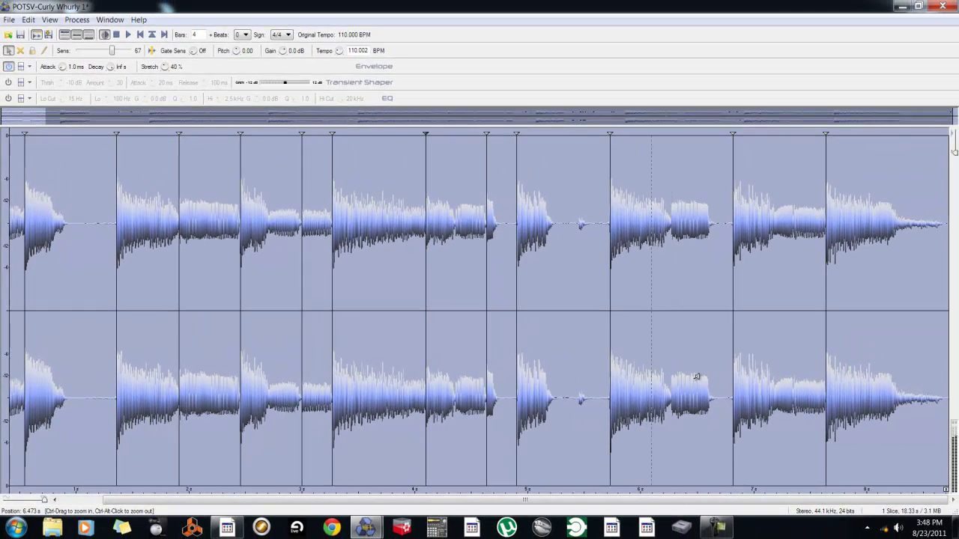
pyautogui.click(672, 204)
pyautogui.click(776, 198)
pyautogui.click(878, 193)
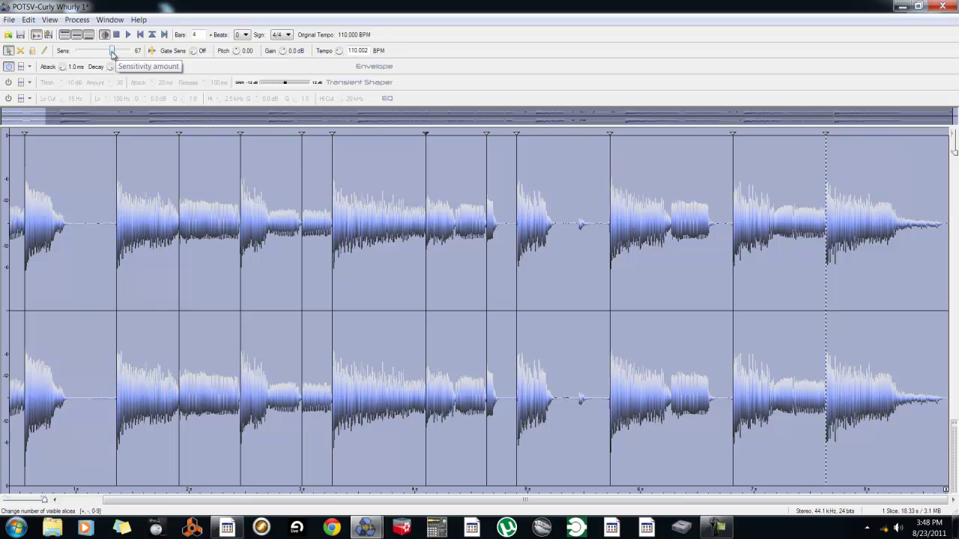
pyautogui.click(677, 206)
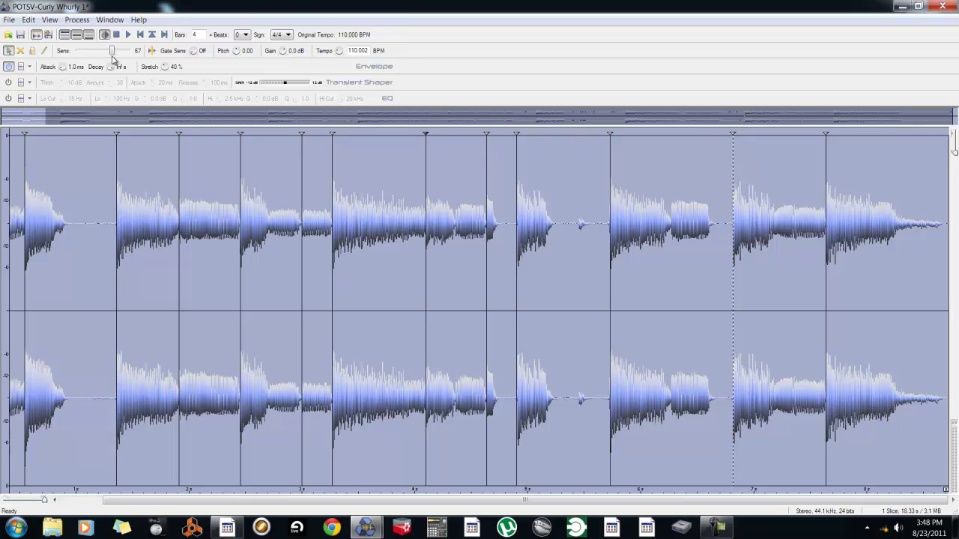
# Raise the slice sensitivity to 70 and move the slice marker at about 4.6 s to about 7.34 s
pyautogui.moveTo(112, 54); pyautogui.dragTo(114, 60)
pyautogui.moveTo(113, 54); pyautogui.dragTo(113, 57)
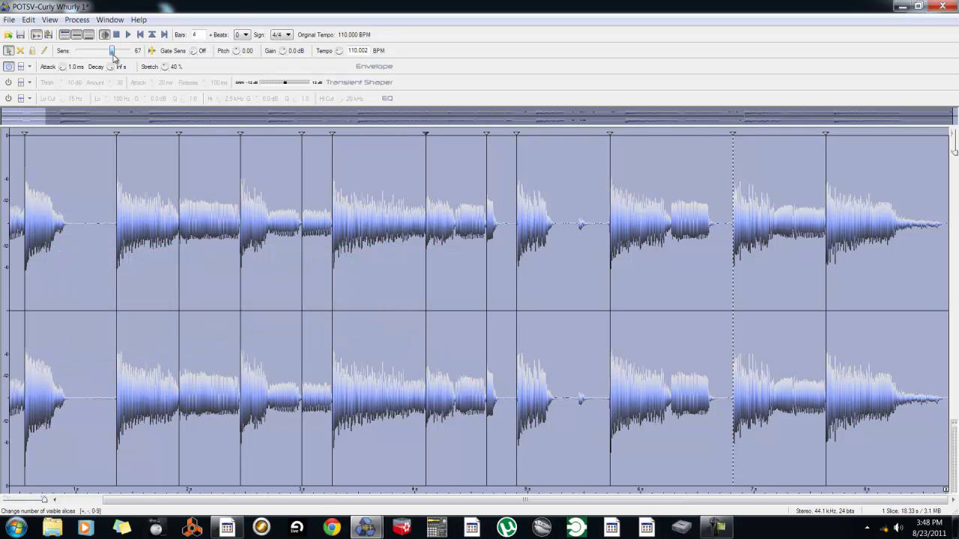
pyautogui.moveTo(115, 58); pyautogui.dragTo(115, 59)
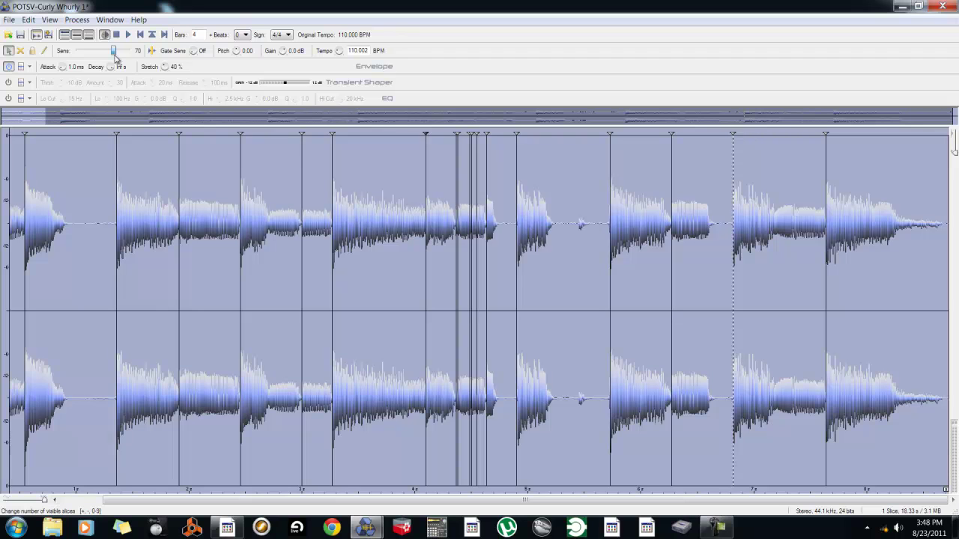
pyautogui.click(487, 135)
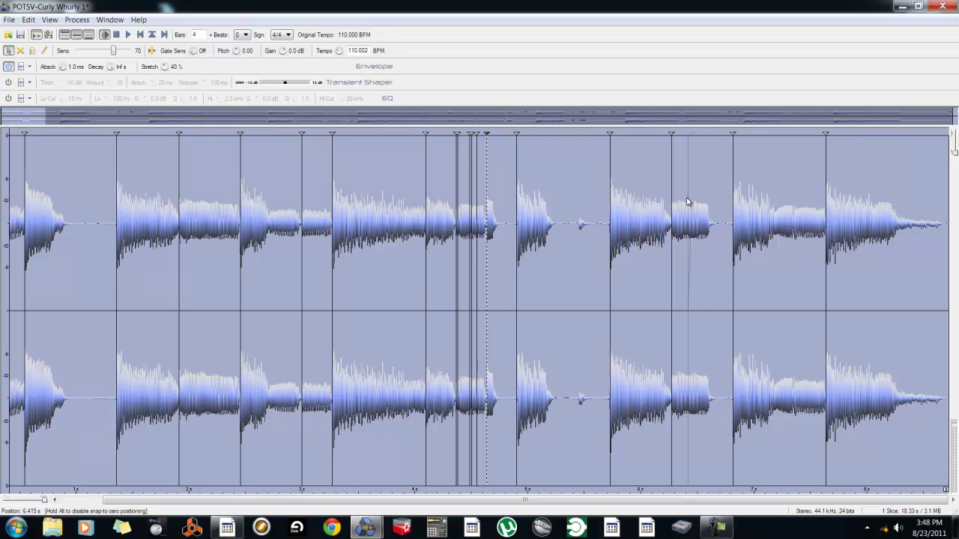
pyautogui.click(792, 229)
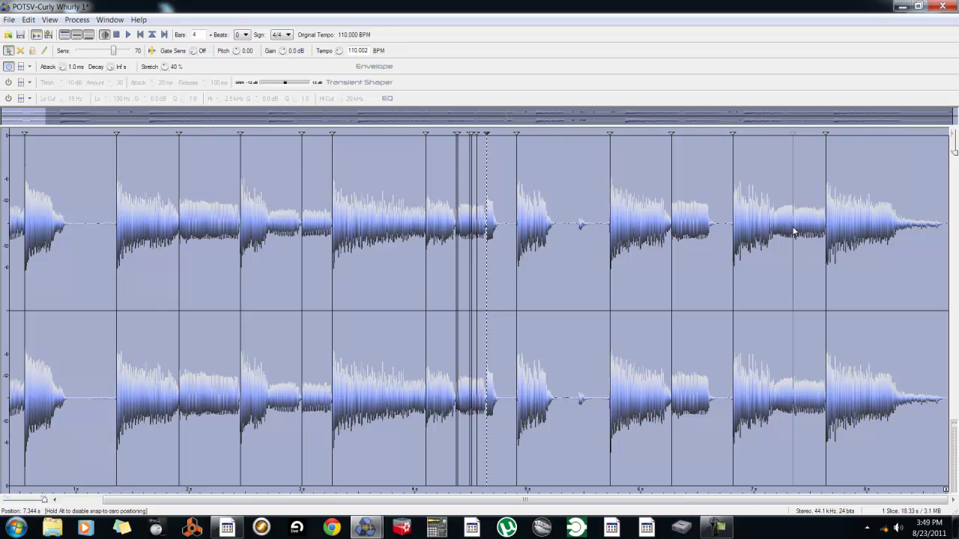
# Audition the slices starting at about 6.3 and 4.1 s and delete the surplus slices around 4.5 s
pyautogui.click(686, 213)
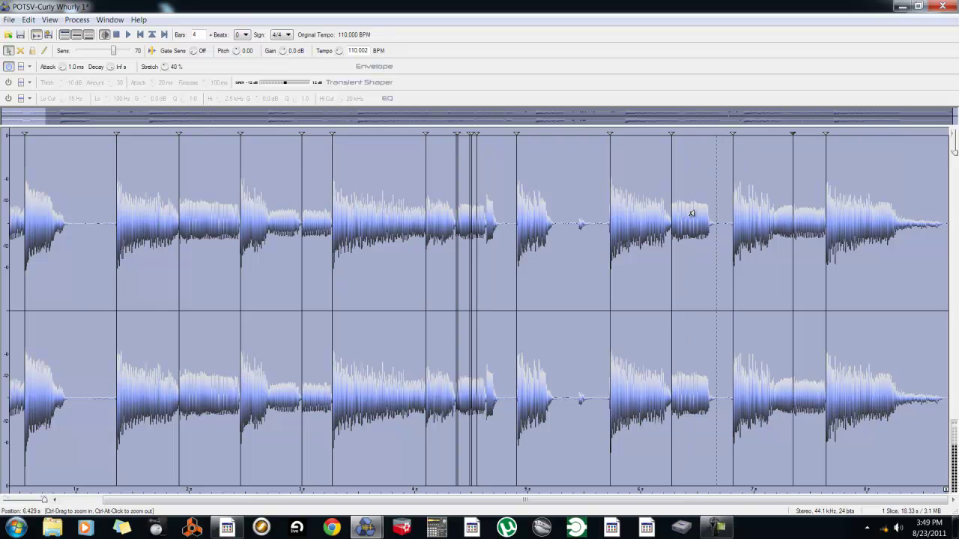
pyautogui.click(446, 204)
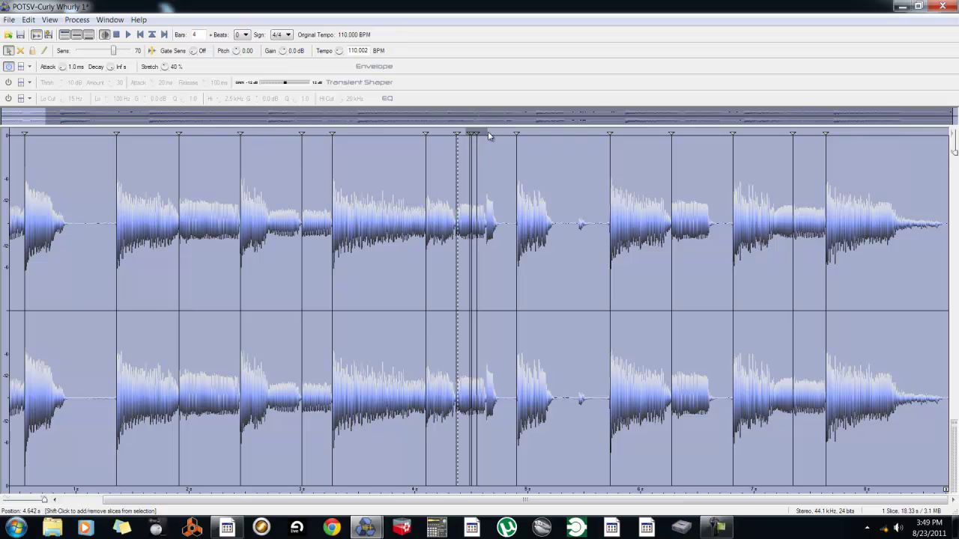
pyautogui.press('Delete')
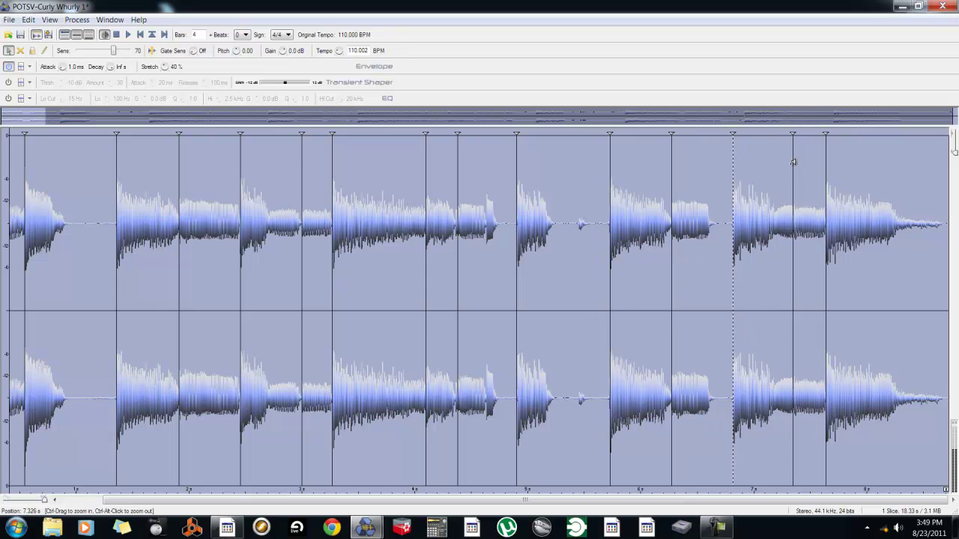
# Move the slice marker at about 7.34 s to the start of the quieter note at about 7.19 s
pyautogui.moveTo(792, 136); pyautogui.dragTo(774, 137)
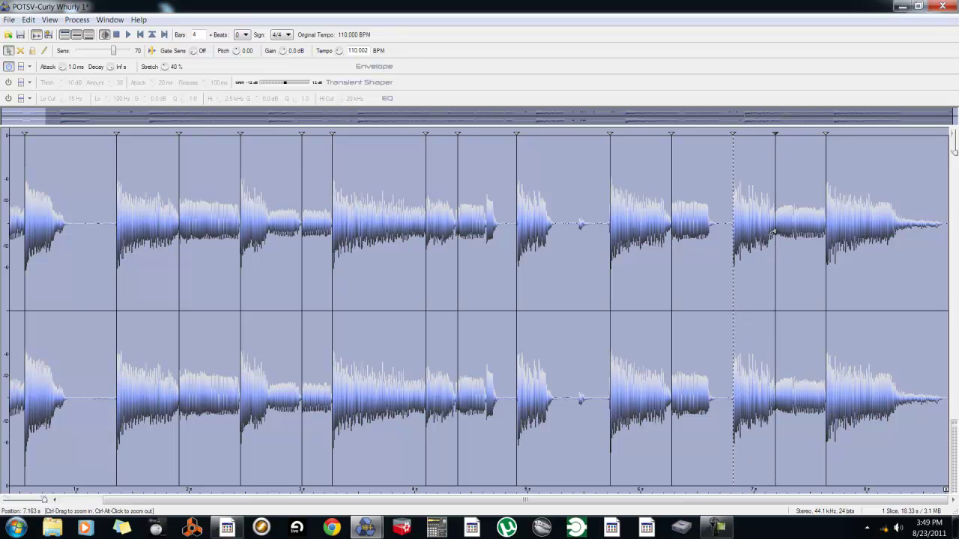
pyautogui.moveTo(44, 499); pyautogui.dragTo(9, 500)
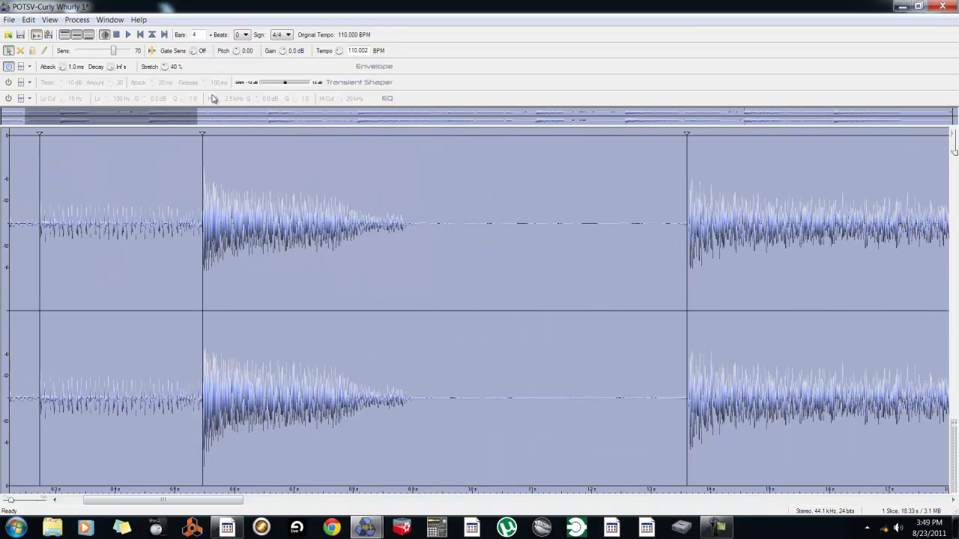
pyautogui.moveTo(157, 113); pyautogui.dragTo(790, 121)
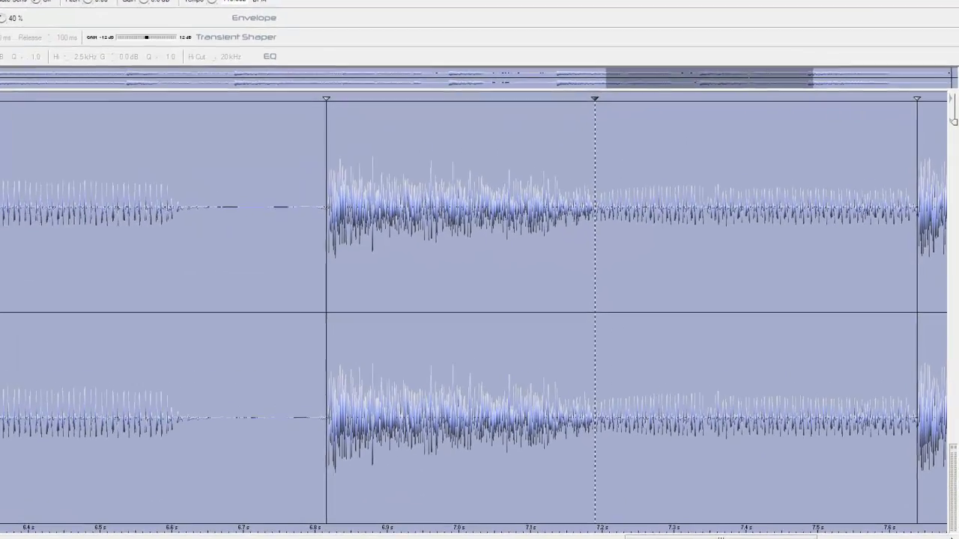
pyautogui.scroll(-5, 324, 299)
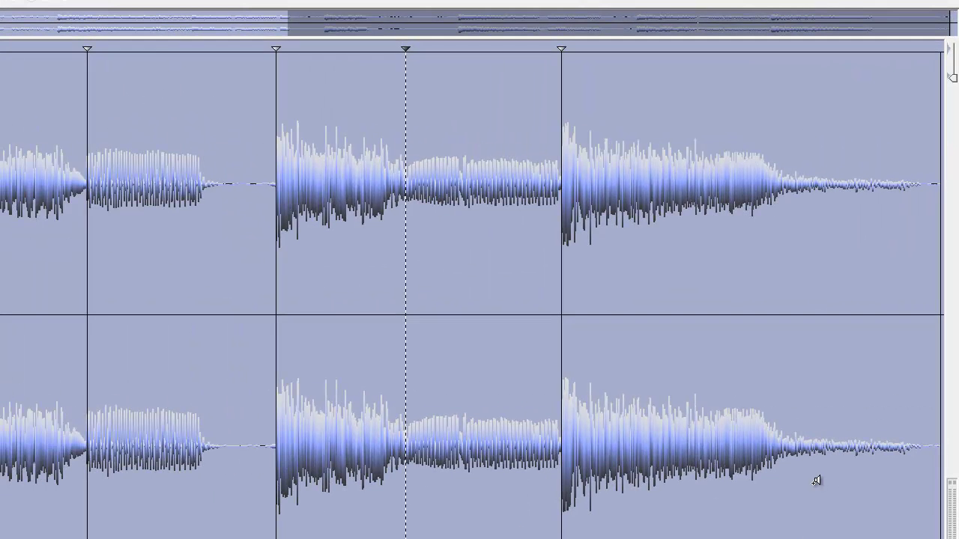
# Move the slice marker at about 7.19 s earlier to about 7.07 s and audition the slices around it
pyautogui.click(312, 123)
pyautogui.moveTo(406, 48); pyautogui.dragTo(363, 55)
pyautogui.click(402, 131)
pyautogui.click(411, 137)
pyautogui.click(408, 143)
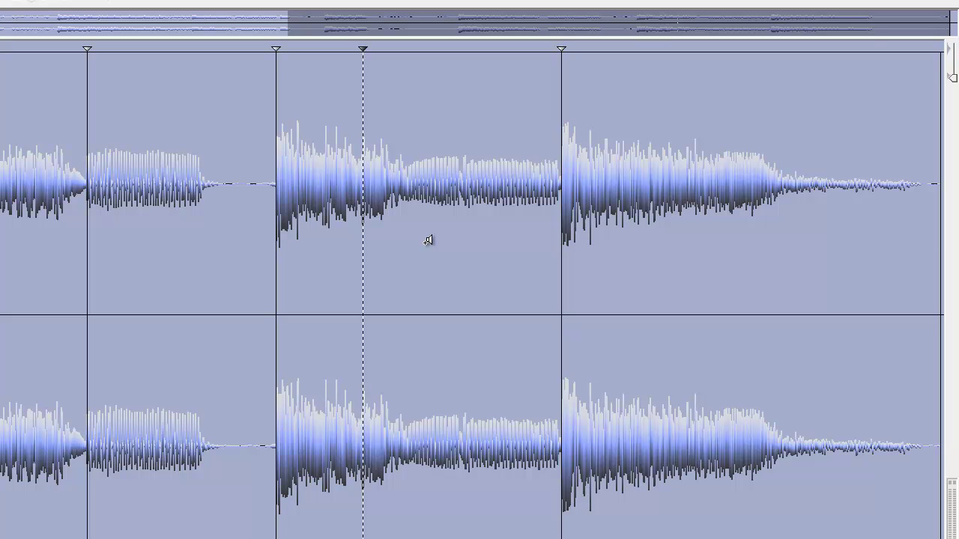
pyautogui.click(327, 179)
# Play the whole sliced loop at 110.002 BPM to check the slices
pyautogui.press('space')
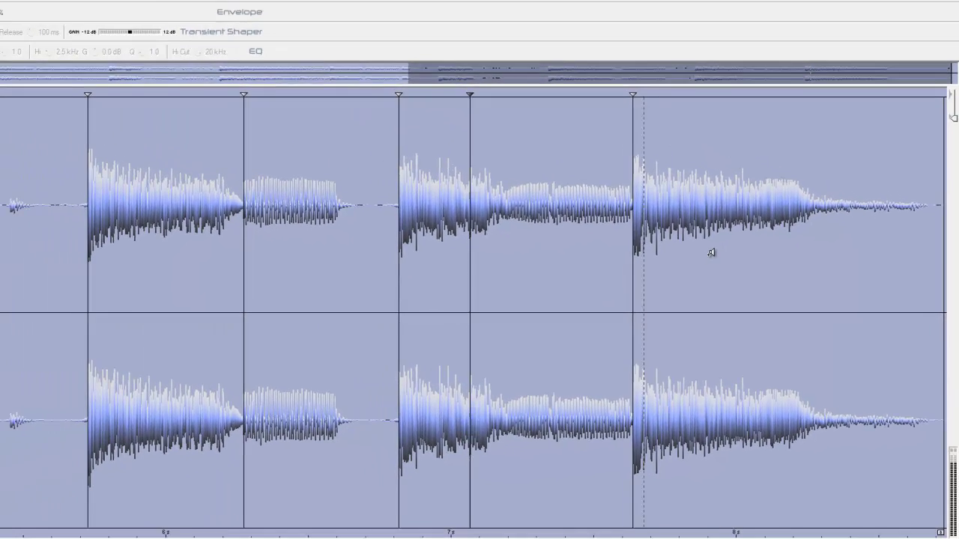
pyautogui.moveTo(18, 506); pyautogui.dragTo(46, 503)
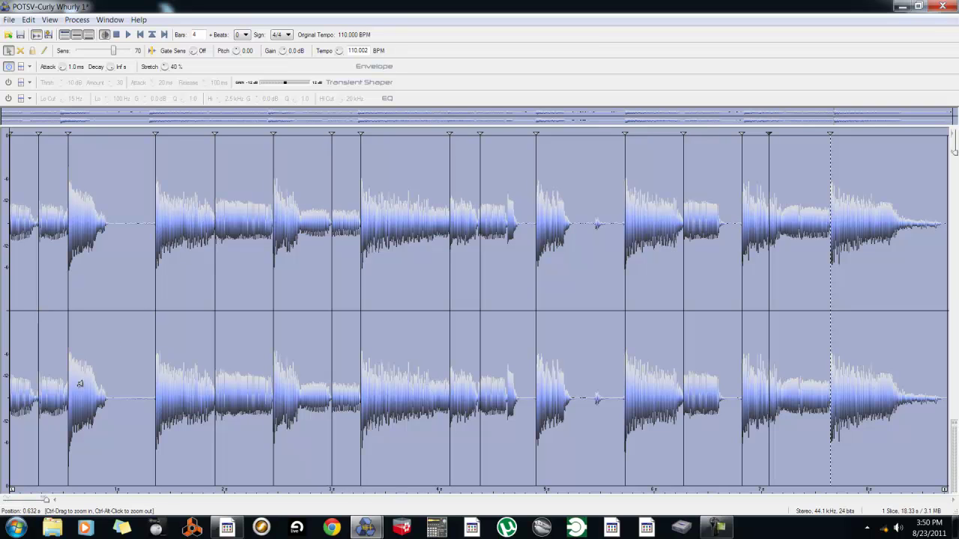
pyautogui.press('space')
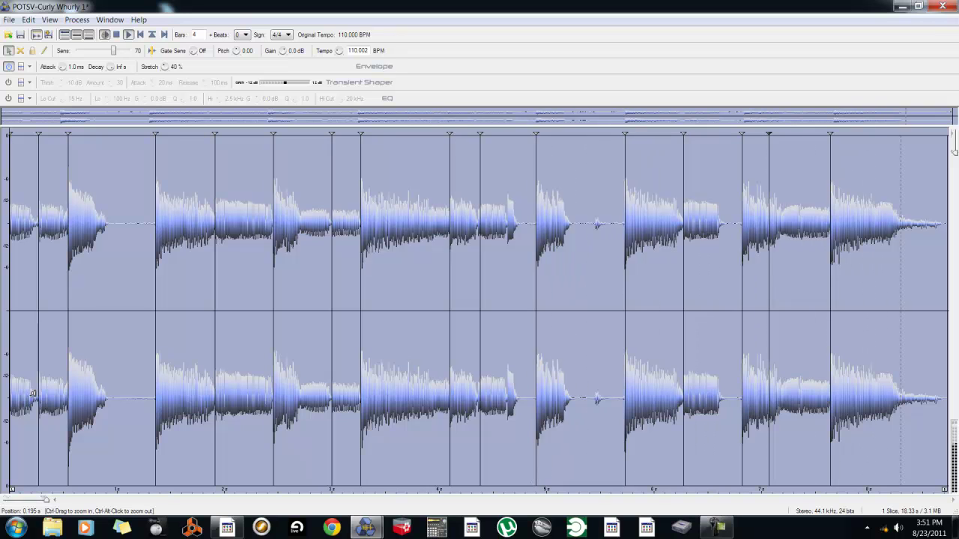
pyautogui.press('space')
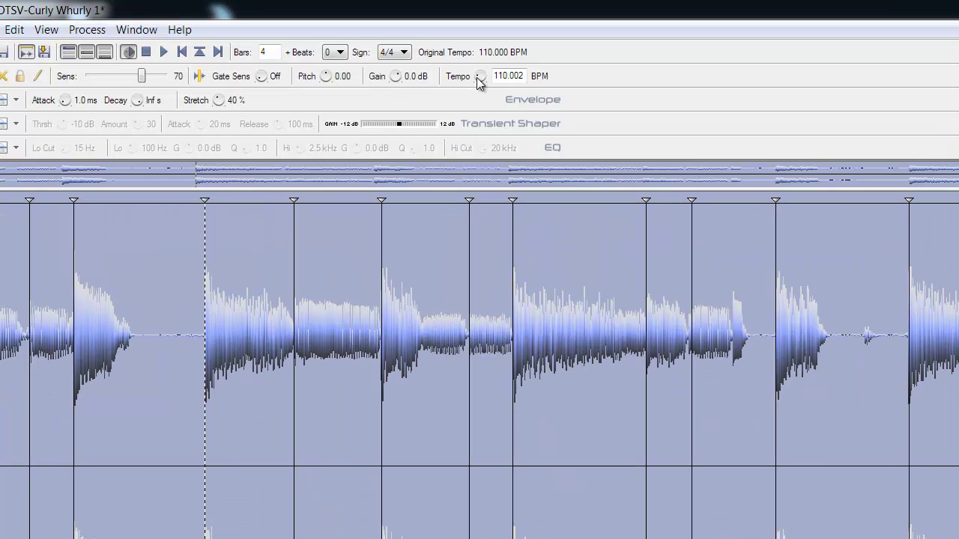
# Preview the loop at a tempo of 93 BPM, restore the tempo to 110.002 BPM and play it again
pyautogui.moveTo(477, 78); pyautogui.dragTo(481, 98)
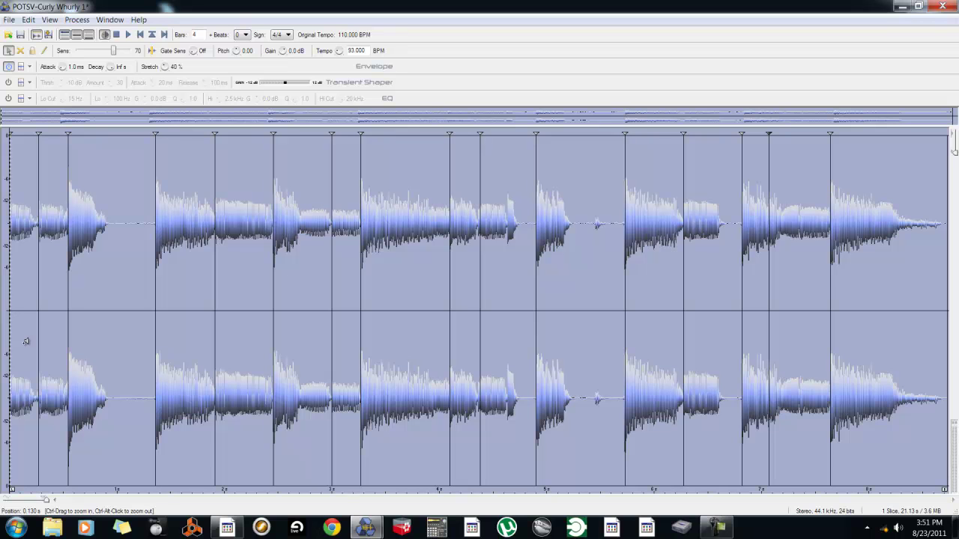
pyautogui.press('space')
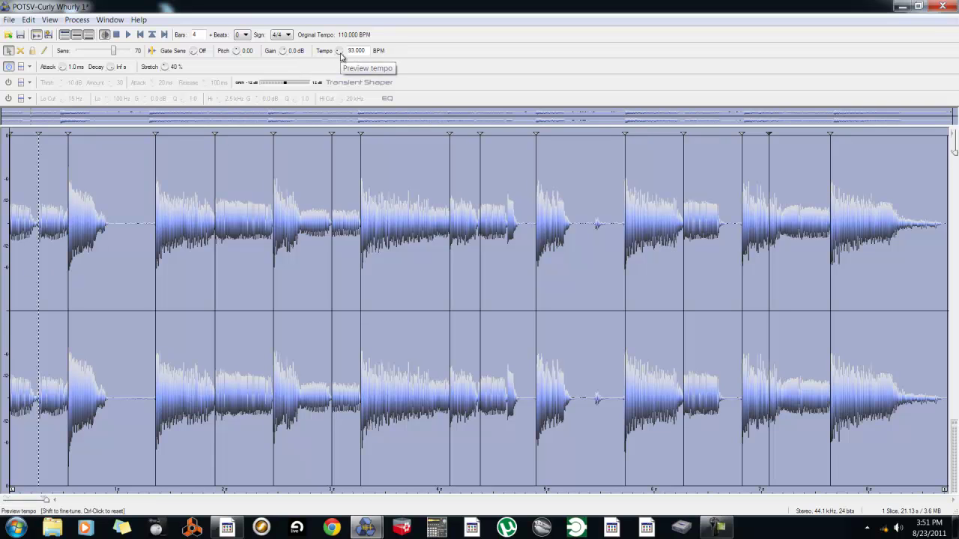
pyautogui.moveTo(341, 57); pyautogui.dragTo(341, 56)
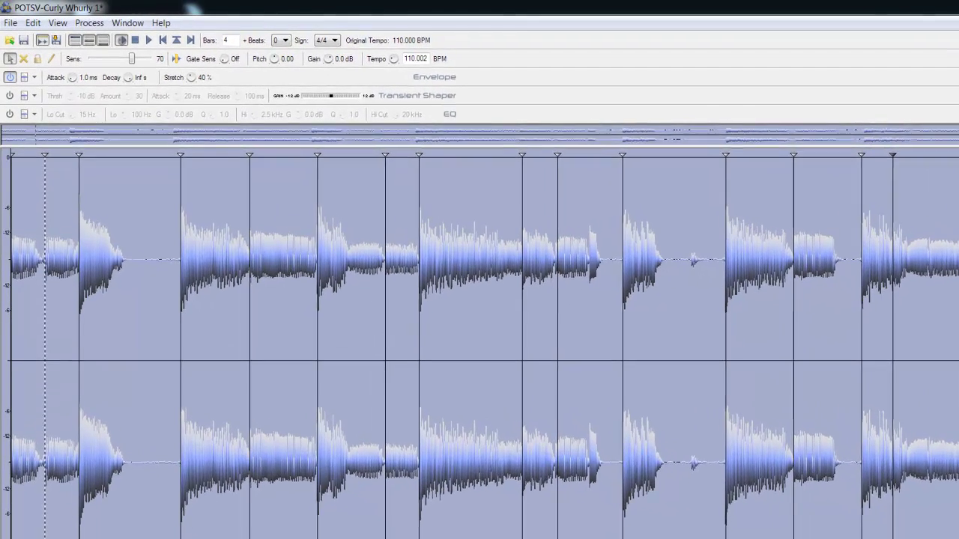
pyautogui.press('space')
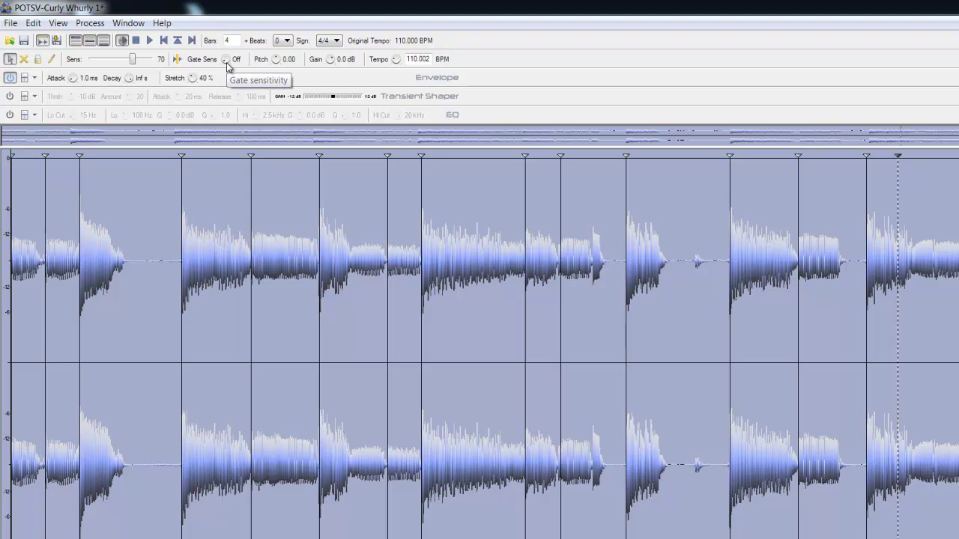
# Raise the gate sensitivity to 41.5 and on to 91.5, and play the loop to hear the gating
pyautogui.moveTo(227, 61); pyautogui.dragTo(223, 6)
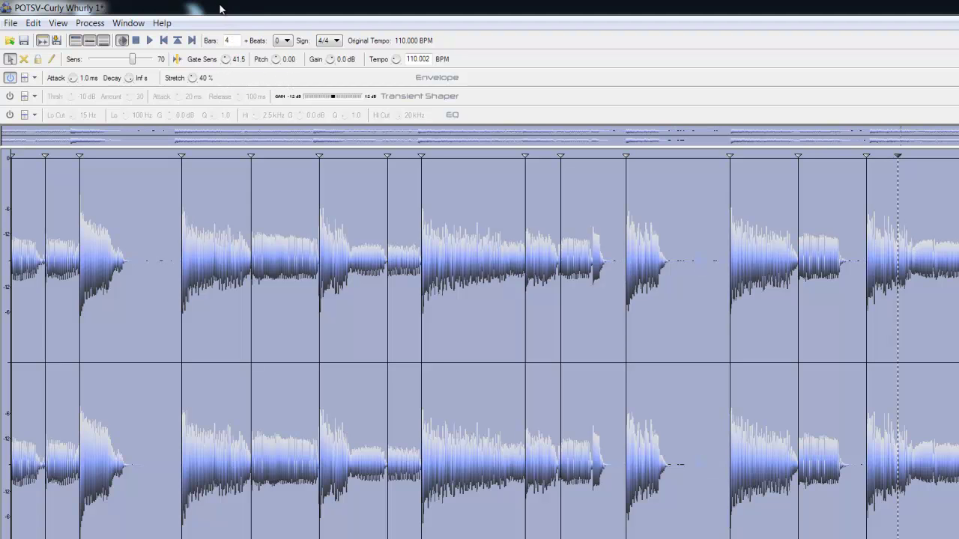
pyautogui.moveTo(226, 60); pyautogui.dragTo(229, 41)
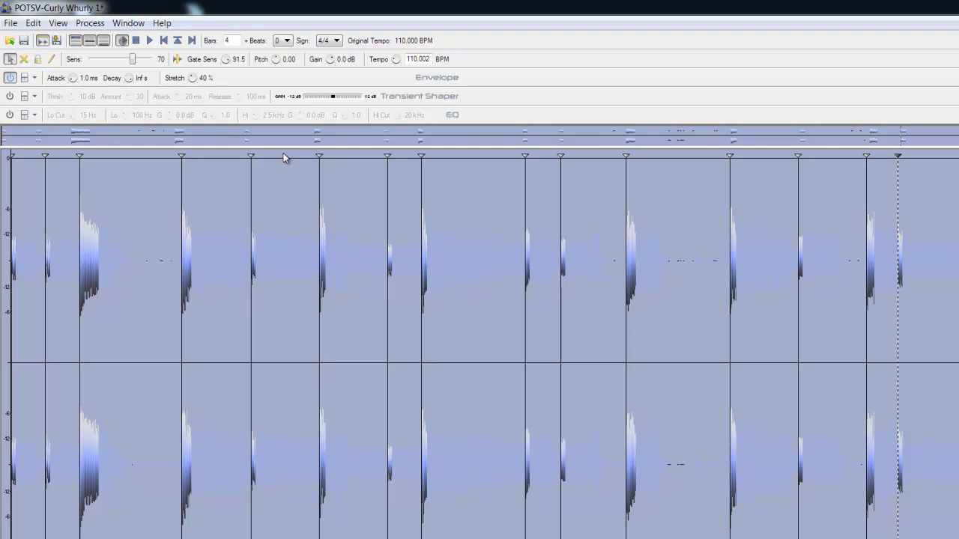
pyautogui.click(25, 200)
pyautogui.press('space')
pyautogui.press('space')
# Lower the gate sensitivity to 48.5, play the loop and switch the gate off
pyautogui.moveTo(224, 61); pyautogui.dragTo(216, 108)
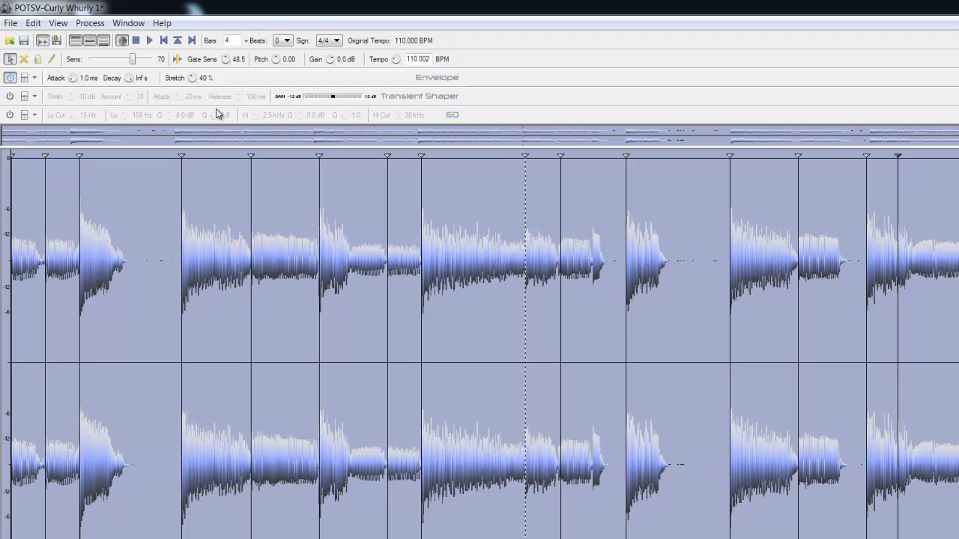
pyautogui.press('space')
pyautogui.moveTo(217, 112); pyautogui.dragTo(886, 317)
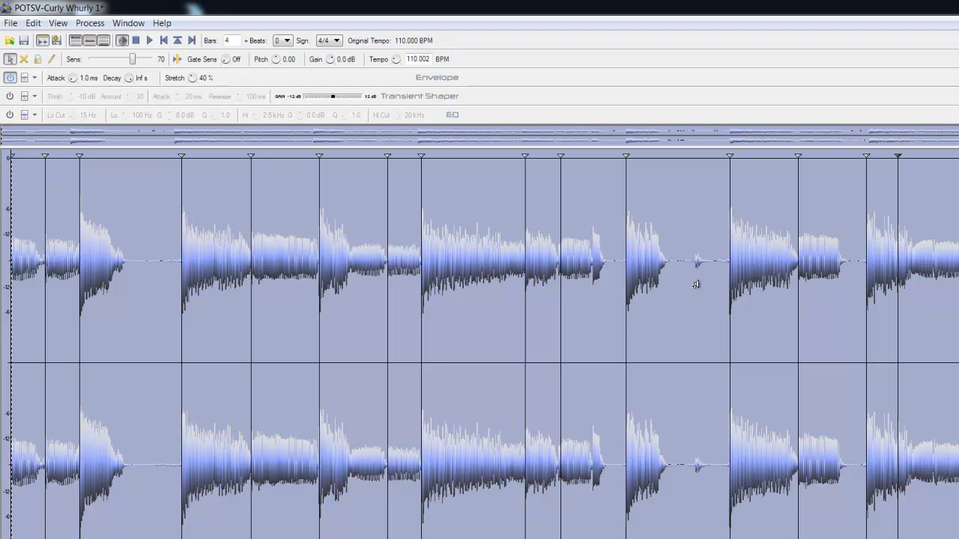
# Audition the slice starting at about 4.9 s and set the gate sensitivity to 26.0
pyautogui.click(703, 253)
pyautogui.moveTo(227, 60); pyautogui.dragTo(229, 61)
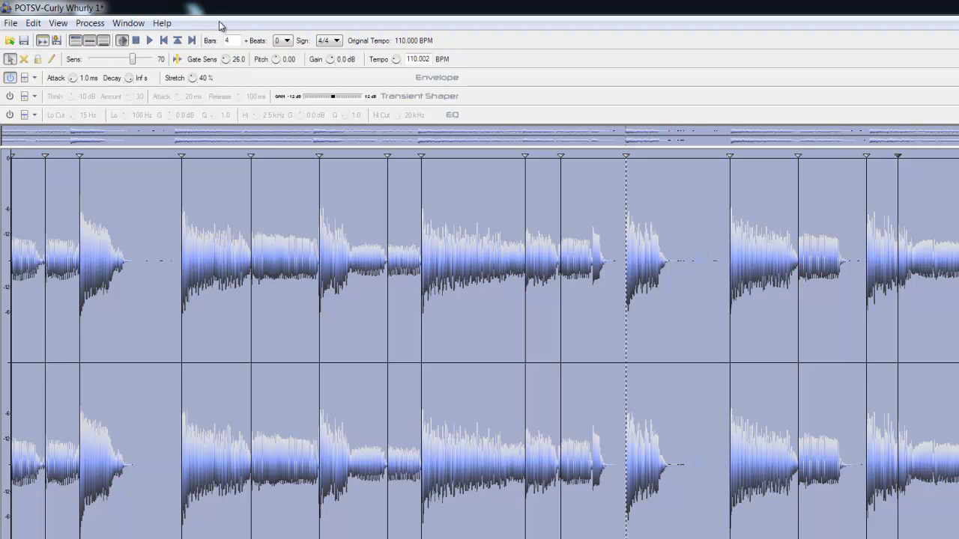